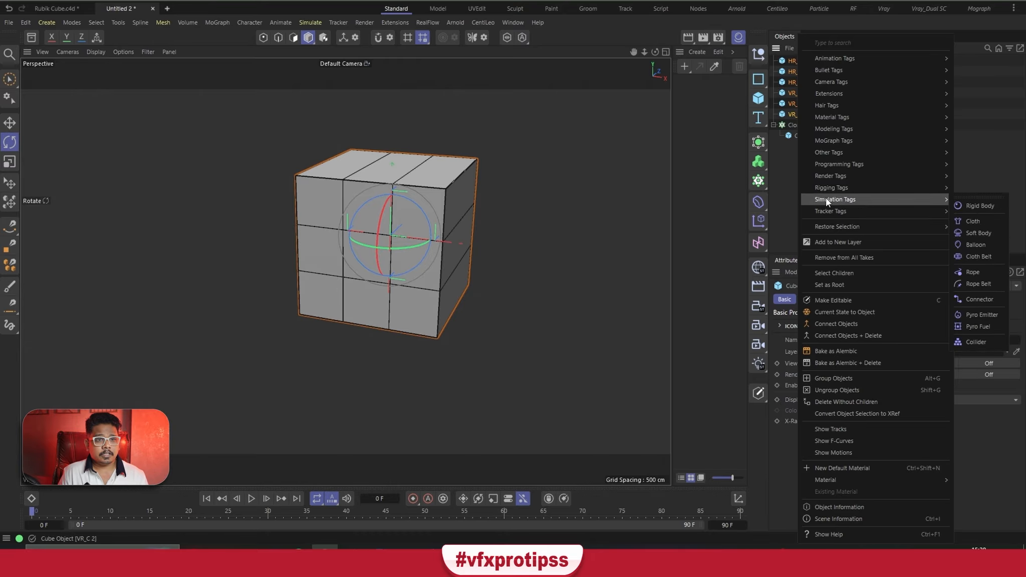
# Step: Add Display tags to the six HR_C and VR_C cubes and set their shading mode to show only lines
pyautogui.moveTo(825, 174)
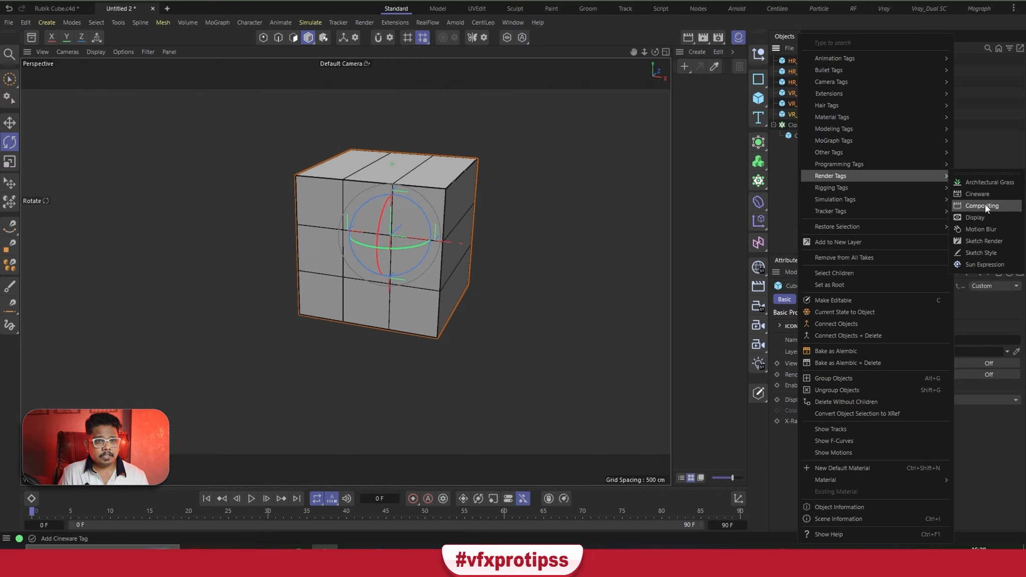
pyautogui.click(981, 216)
pyautogui.click(801, 325)
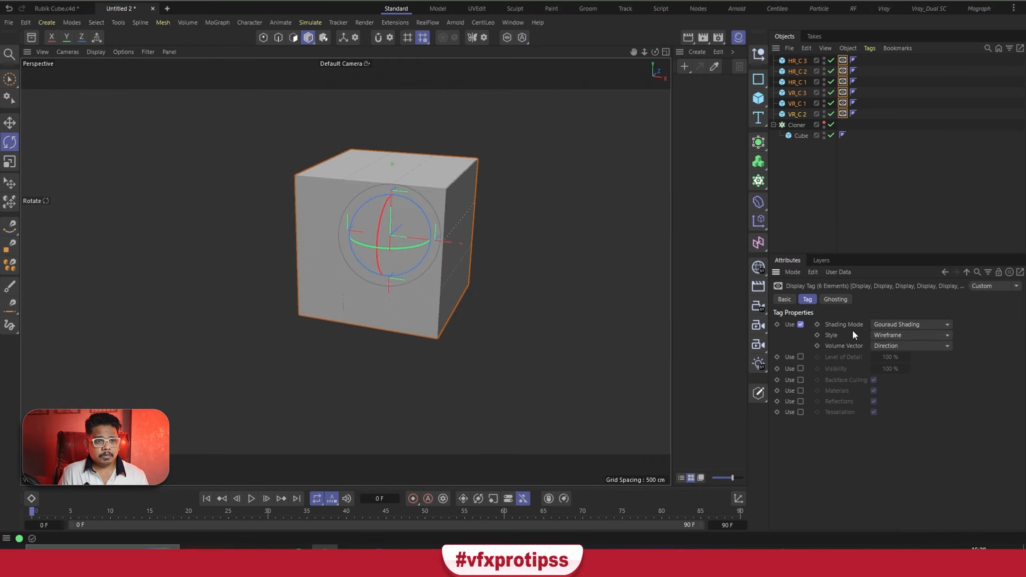
pyautogui.click(910, 324)
pyautogui.click(886, 422)
pyautogui.keyDown('alt'); pyautogui.moveTo(511, 304); pyautogui.dragTo(540, 248); pyautogui.keyUp('alt')
pyautogui.click(893, 103)
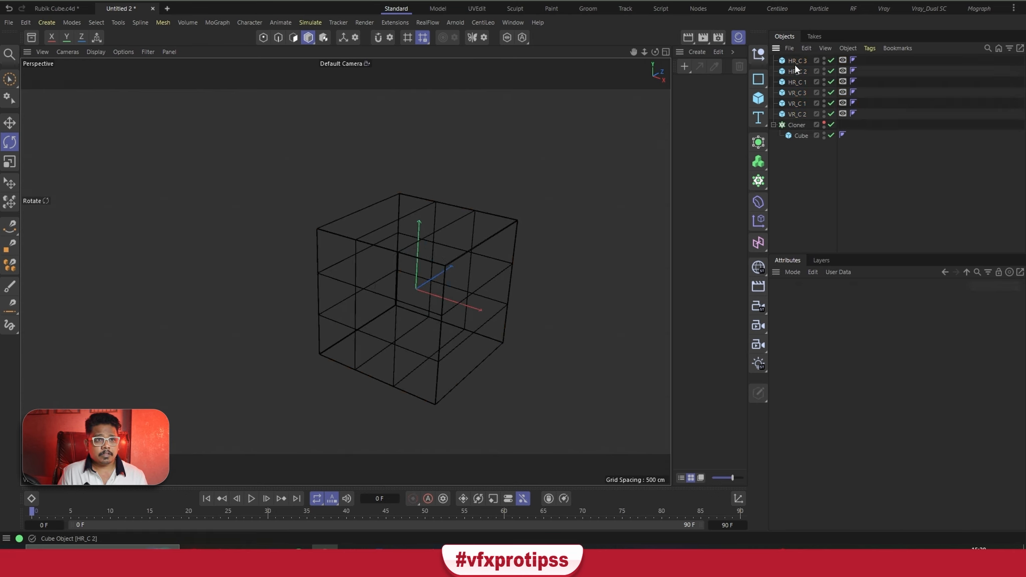
# Step: Select the HR_C 3 cube and check the wireframe cubes with the viewport's display options
pyautogui.click(795, 62)
pyautogui.keyDown('alt'); pyautogui.moveTo(520, 216); pyautogui.dragTo(219, 125); pyautogui.keyUp('alt')
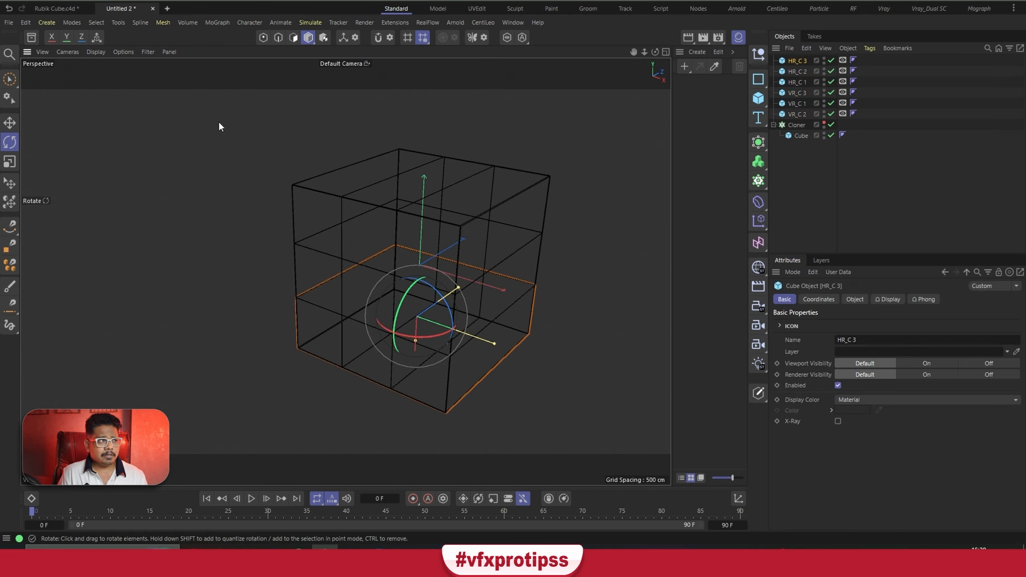
pyautogui.click(91, 51)
pyautogui.click(100, 86)
pyautogui.click(97, 52)
pyautogui.click(105, 87)
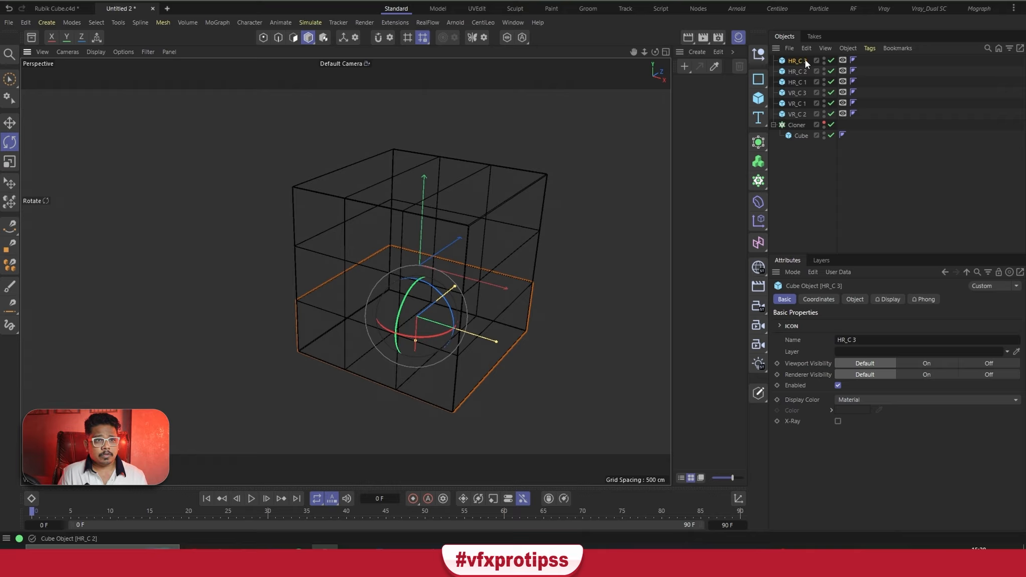
# Step: Give the three HR_C cubes a custom red display color (RGB 255, 0, 0)
pyautogui.keyDown('shift'); pyautogui.click(797, 83); pyautogui.keyUp('shift')
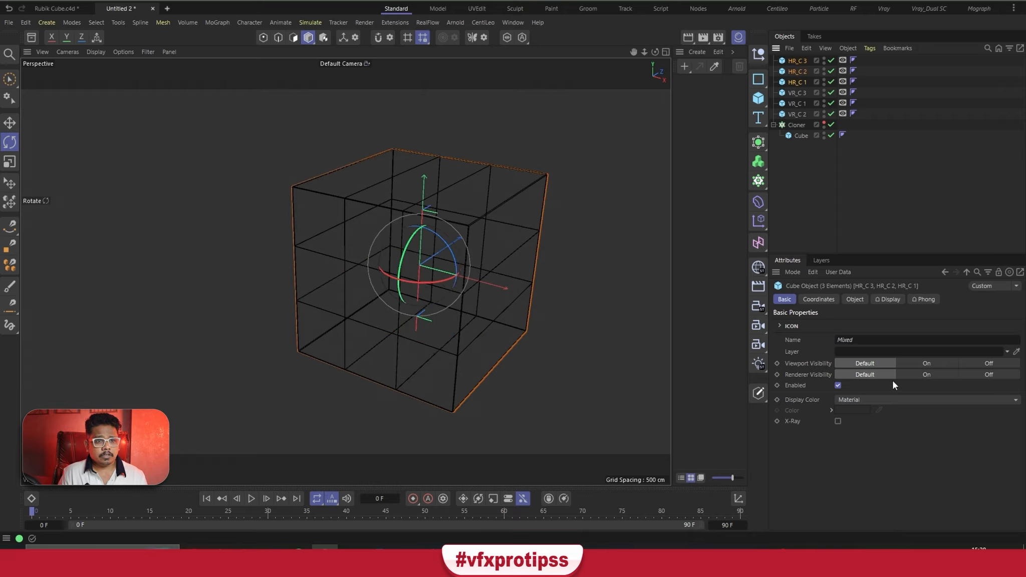
pyautogui.click(859, 400)
pyautogui.click(854, 449)
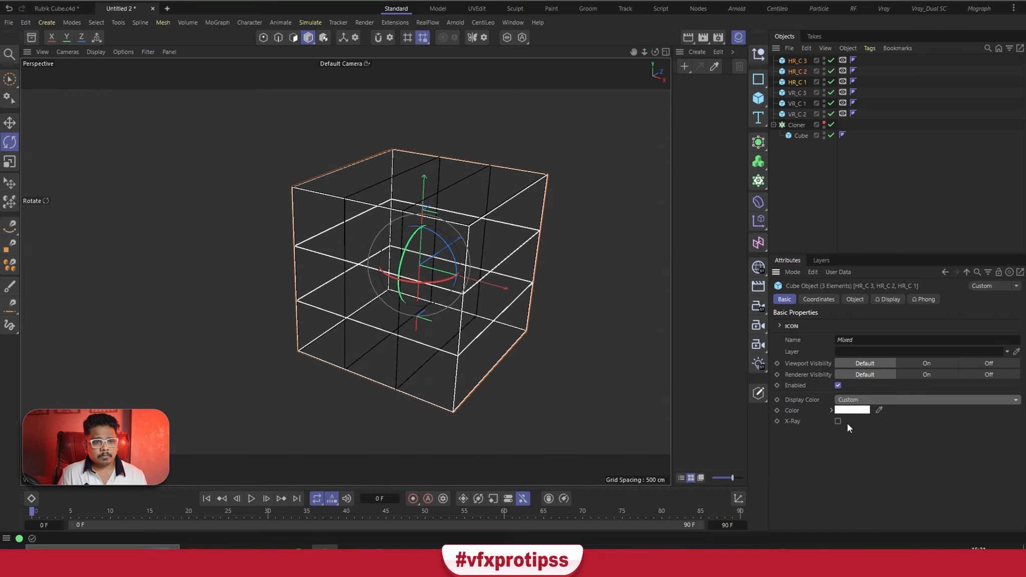
pyautogui.click(851, 410)
pyautogui.click(820, 464)
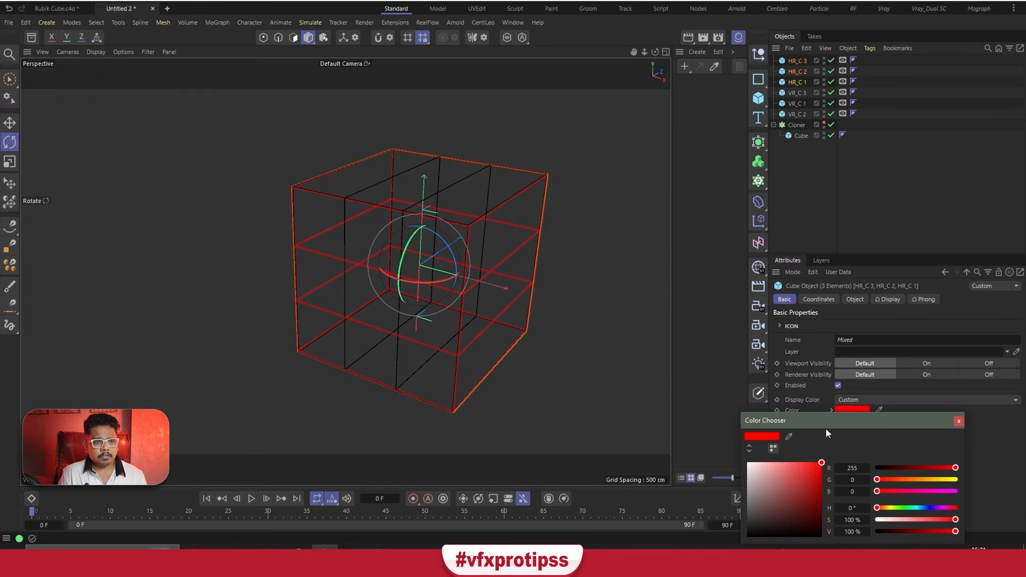
pyautogui.moveTo(825, 426); pyautogui.dragTo(687, 290)
pyautogui.click(816, 297)
# Step: Give the three VR_C cubes a custom green display color (RGB 0, 255, 89)
pyautogui.click(798, 93)
pyautogui.keyDown('shift'); pyautogui.click(800, 112); pyautogui.keyUp('shift')
pyautogui.click(843, 400)
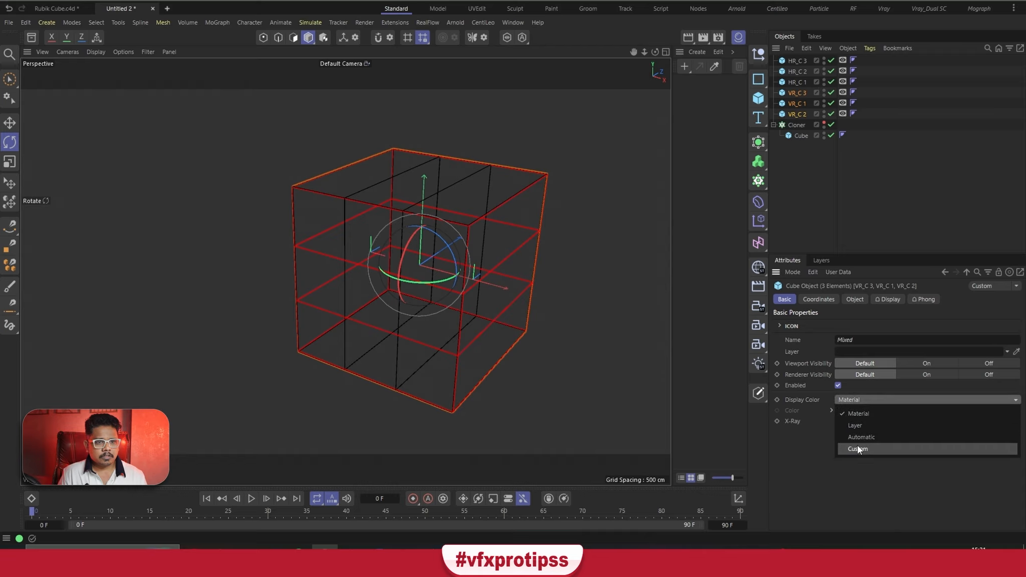
pyautogui.click(857, 446)
pyautogui.click(853, 410)
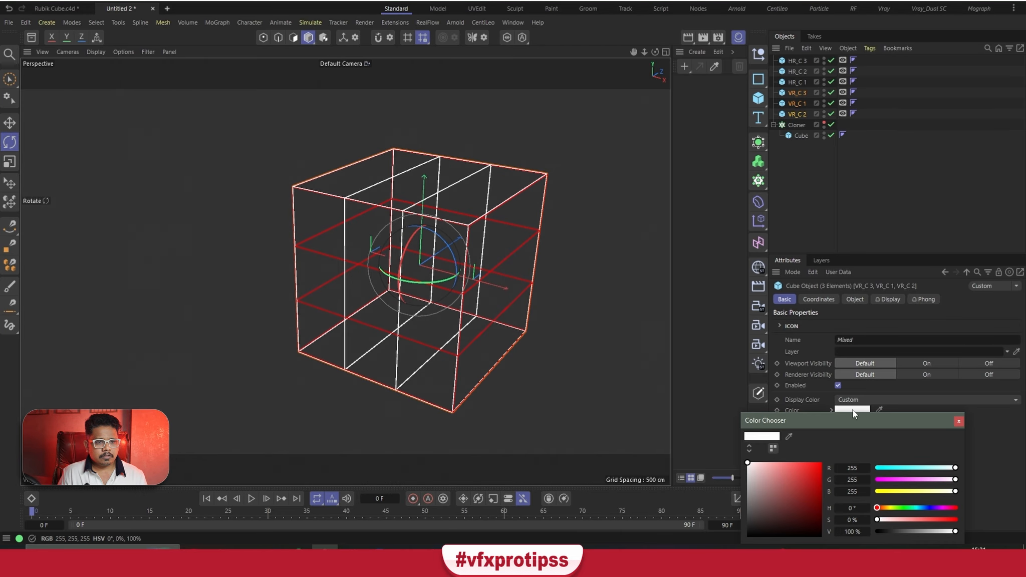
pyautogui.click(908, 509)
pyautogui.moveTo(814, 470); pyautogui.dragTo(824, 459)
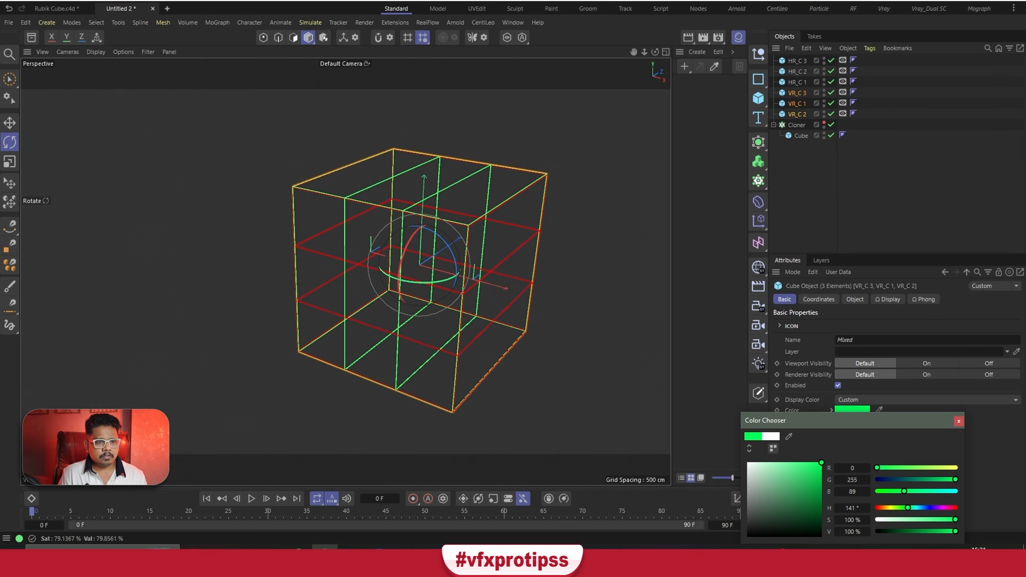
pyautogui.click(958, 421)
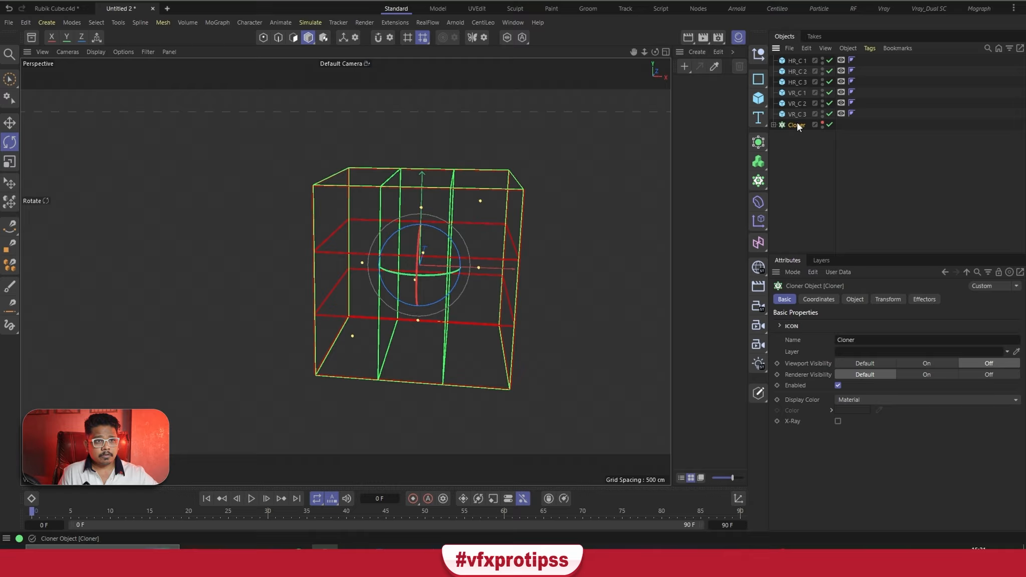
# Step: Group the Cloner under a Null and make the Cloner visible in the viewport again
pyautogui.click(793, 125)
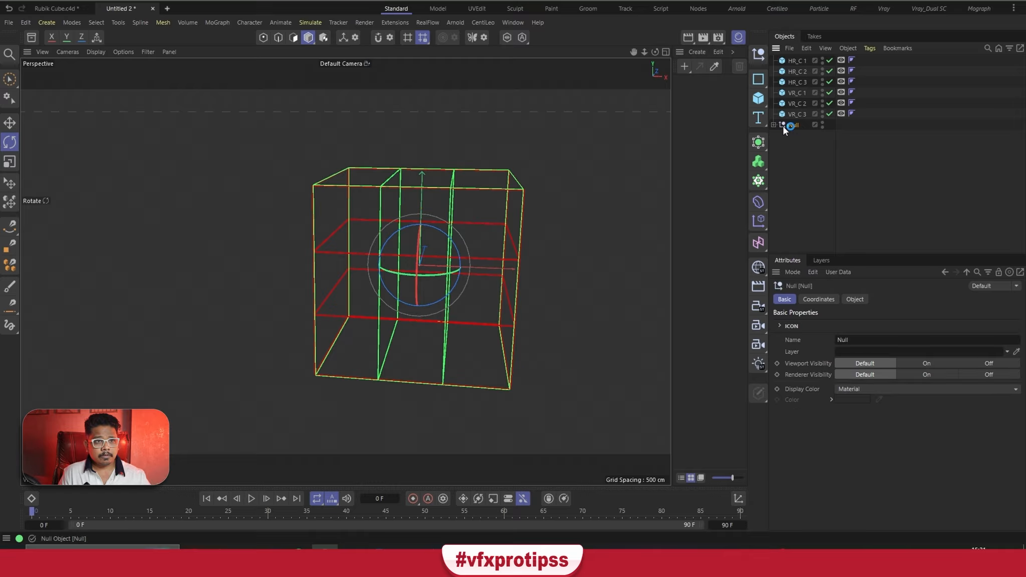
pyautogui.click(773, 125)
pyautogui.click(800, 135)
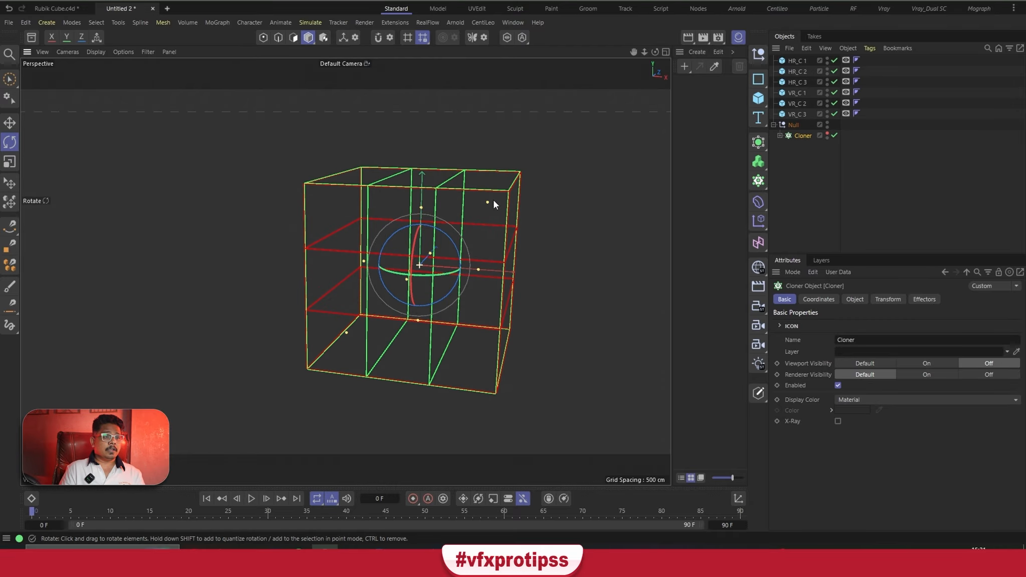
pyautogui.click(827, 133)
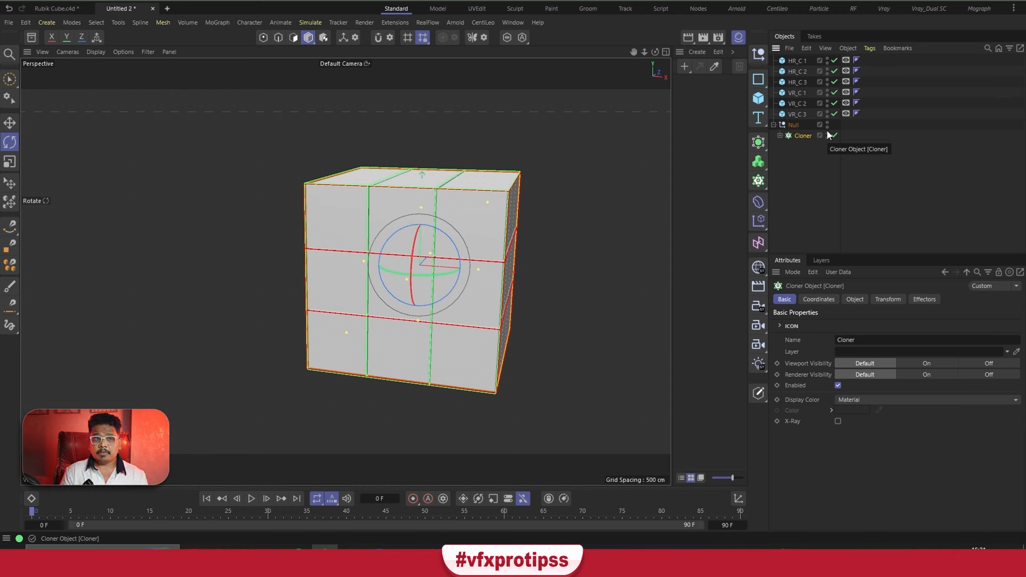
# Step: Add a Twist deformer and place it inside the Null, above the Cloner
pyautogui.click(758, 201)
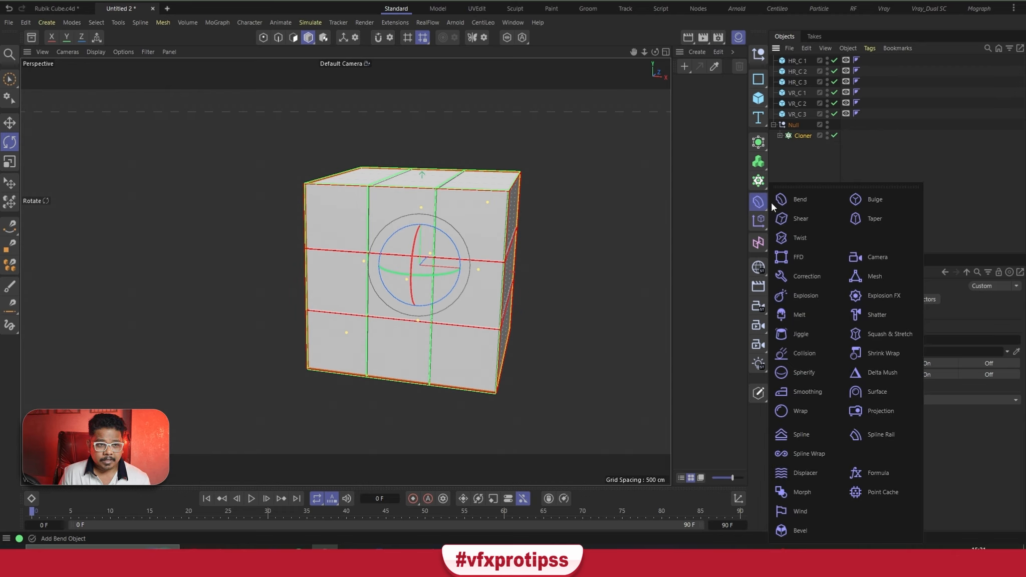
pyautogui.click(799, 237)
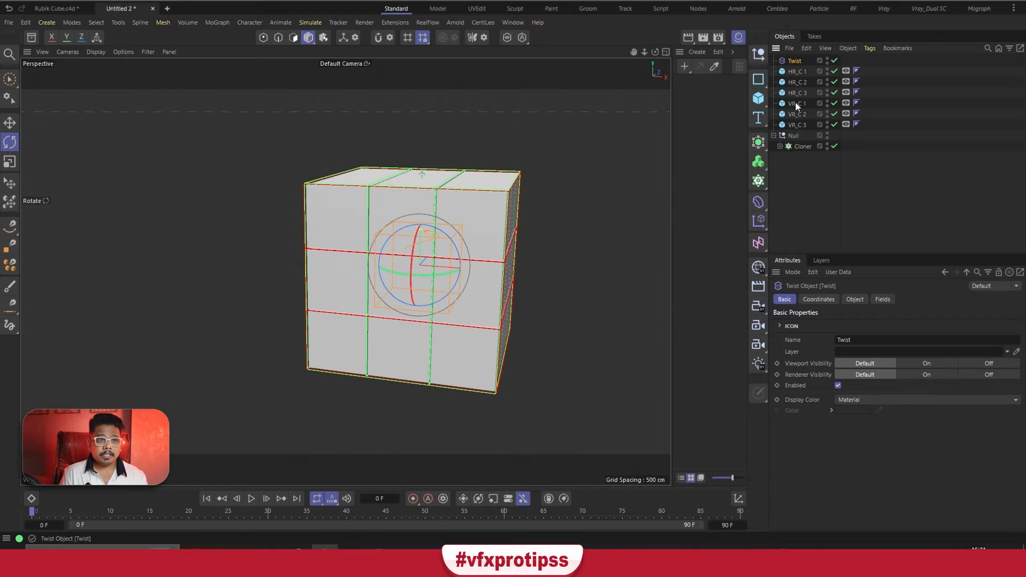
pyautogui.click(799, 145)
pyautogui.keyDown('alt'); pyautogui.moveTo(352, 251); pyautogui.dragTo(388, 242); pyautogui.keyUp('alt')
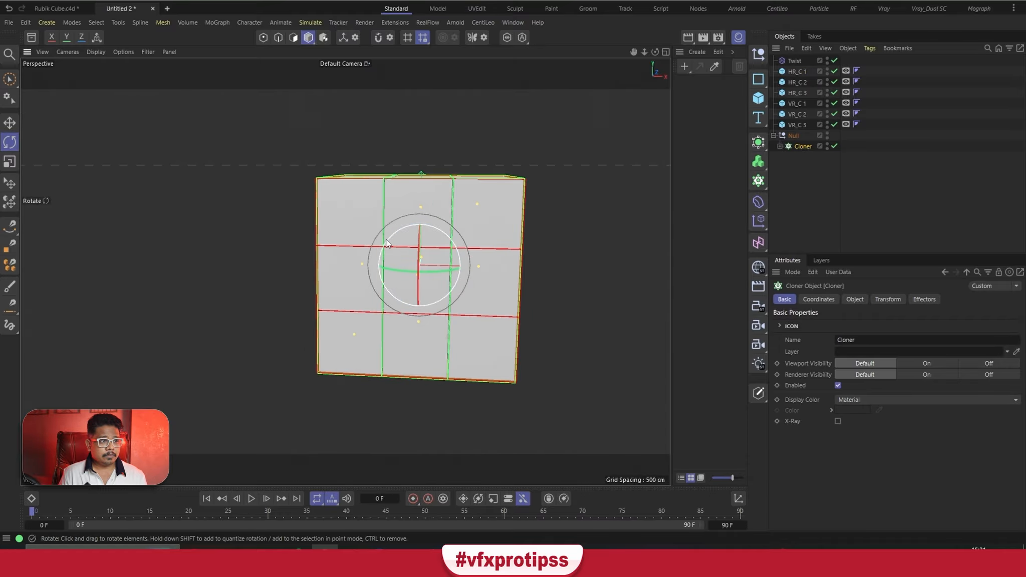
pyautogui.middleClick(385, 241)
pyautogui.middleClick(234, 355)
pyautogui.keyDown('alt'); pyautogui.moveTo(306, 252); pyautogui.dragTo(375, 225, button='right'); pyautogui.keyUp('alt')
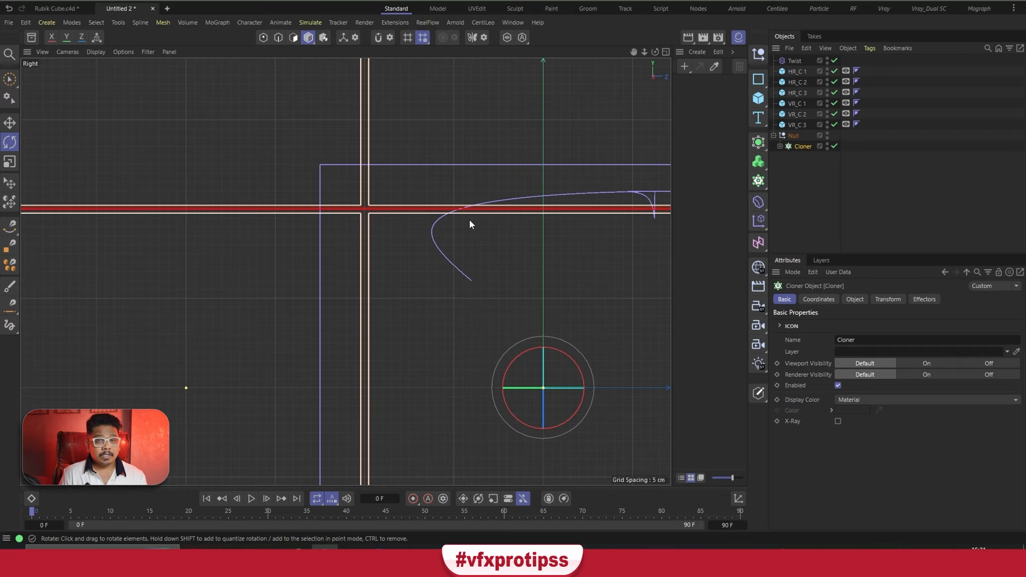
pyautogui.click(795, 60)
pyautogui.keyDown('alt'); pyautogui.moveTo(452, 175); pyautogui.dragTo(458, 253, button='right'); pyautogui.keyUp('alt')
pyautogui.middleClick(458, 252)
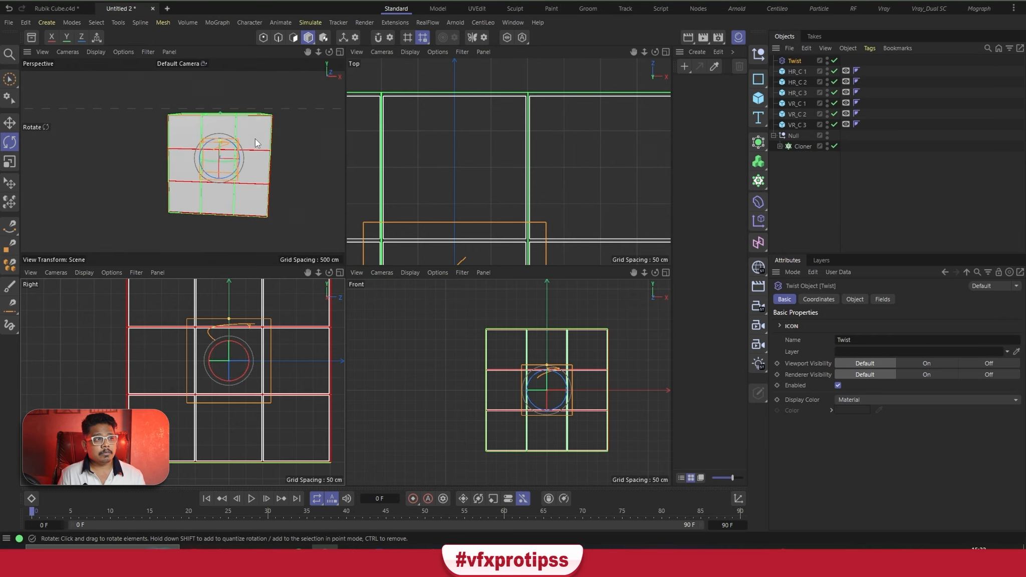
pyautogui.middleClick(255, 139)
pyautogui.moveTo(790, 141); pyautogui.dragTo(791, 142)
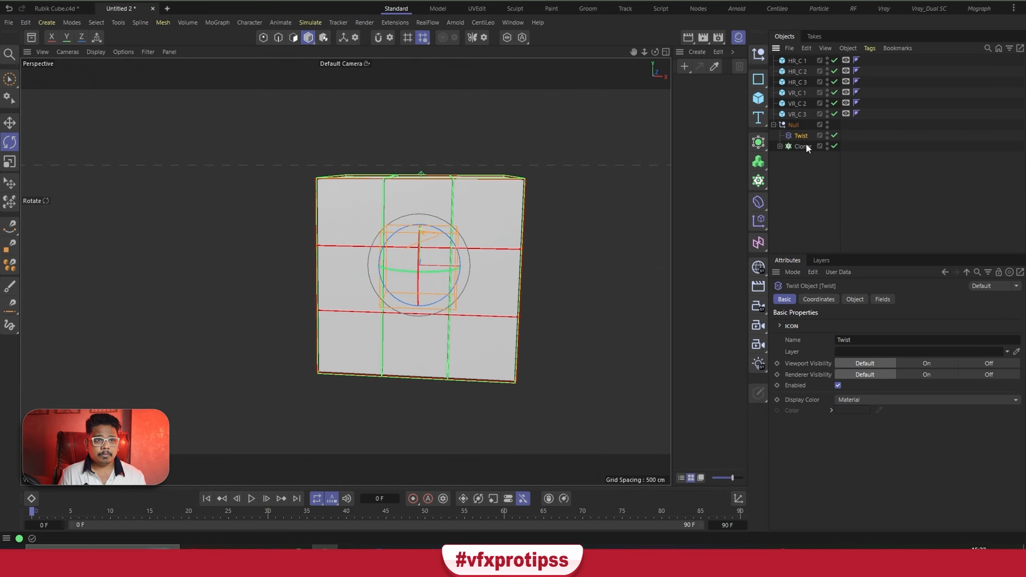
# Step: Try a twist angle of 62° on the Twist deformer and undo it
pyautogui.click(832, 299)
pyautogui.click(855, 299)
pyautogui.moveTo(860, 395); pyautogui.dragTo(886, 397)
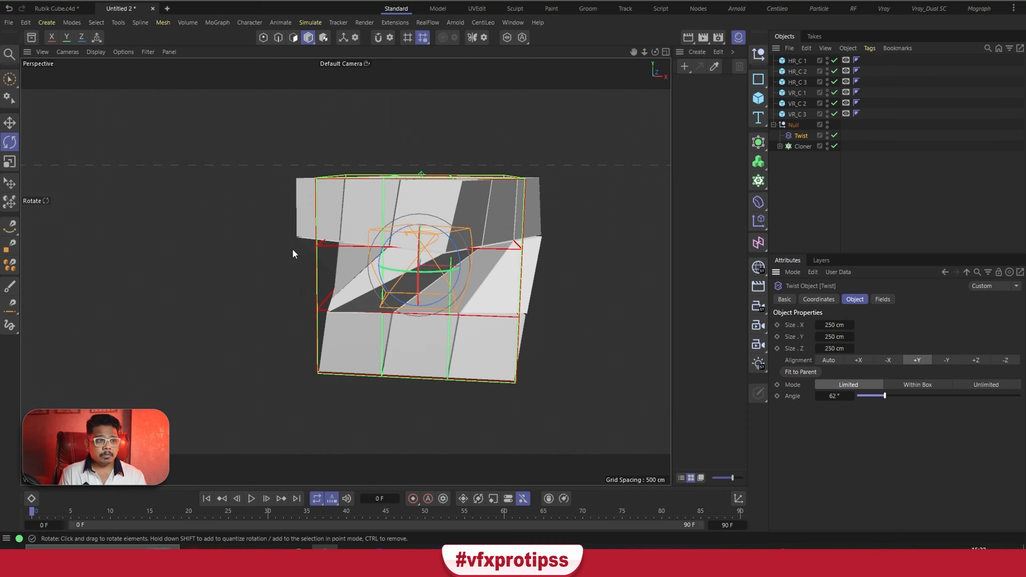
pyautogui.hotkey('ctrl', 'z')
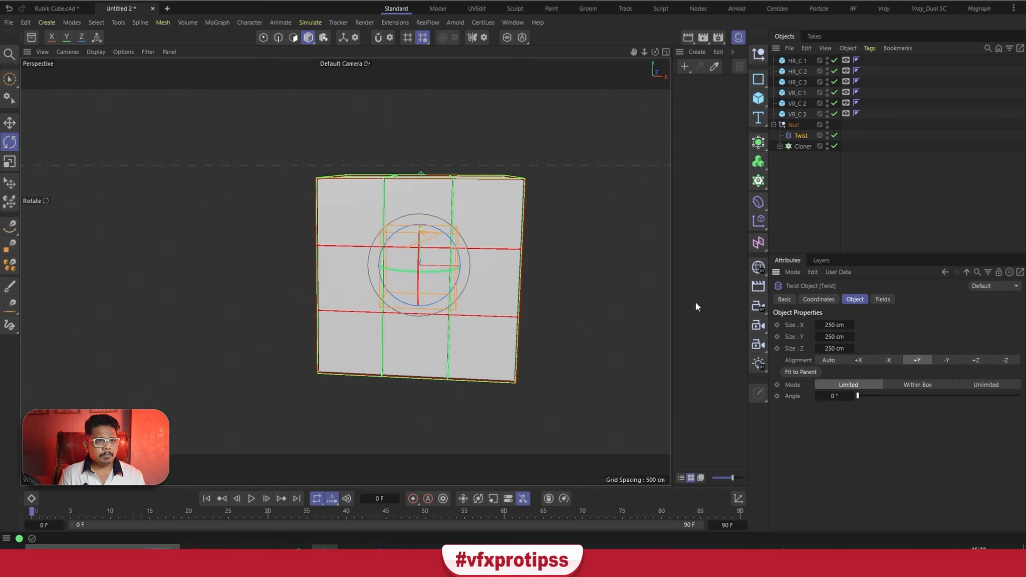
# Step: In the Right view, move the Twist deformer up about 100 cm onto the upper red dividing line between the cube rows
pyautogui.middleClick(258, 379)
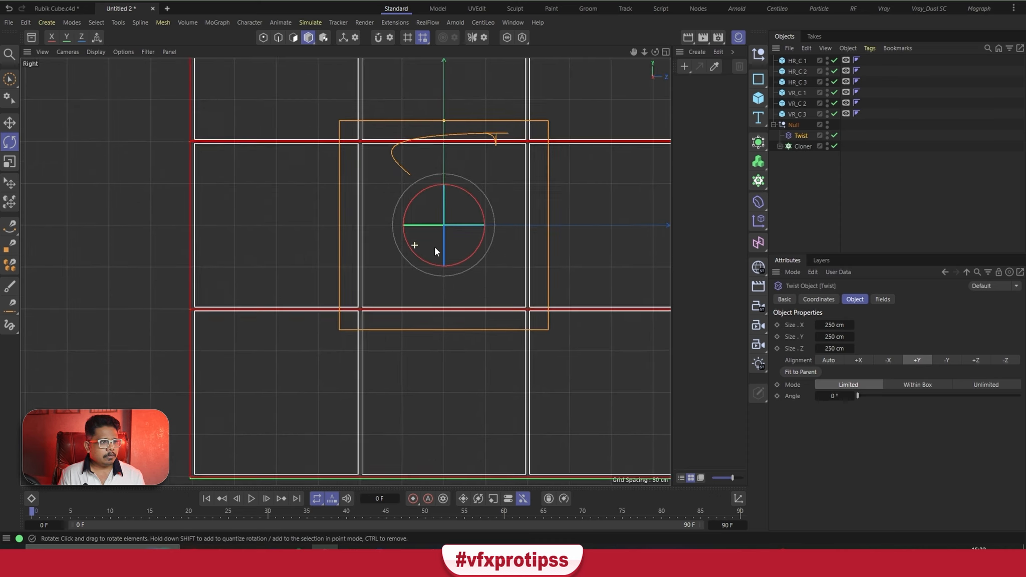
pyautogui.scroll(2, 435, 246)
pyautogui.press('e')
pyautogui.keyDown('alt'); pyautogui.moveTo(467, 203); pyautogui.dragTo(468, 252, button='middle'); pyautogui.keyUp('alt')
pyautogui.moveTo(450, 206); pyautogui.dragTo(452, 101)
pyautogui.scroll(3, 446, 148)
pyautogui.moveTo(426, 138); pyautogui.dragTo(425, 136)
pyautogui.scroll(-4, 416, 146)
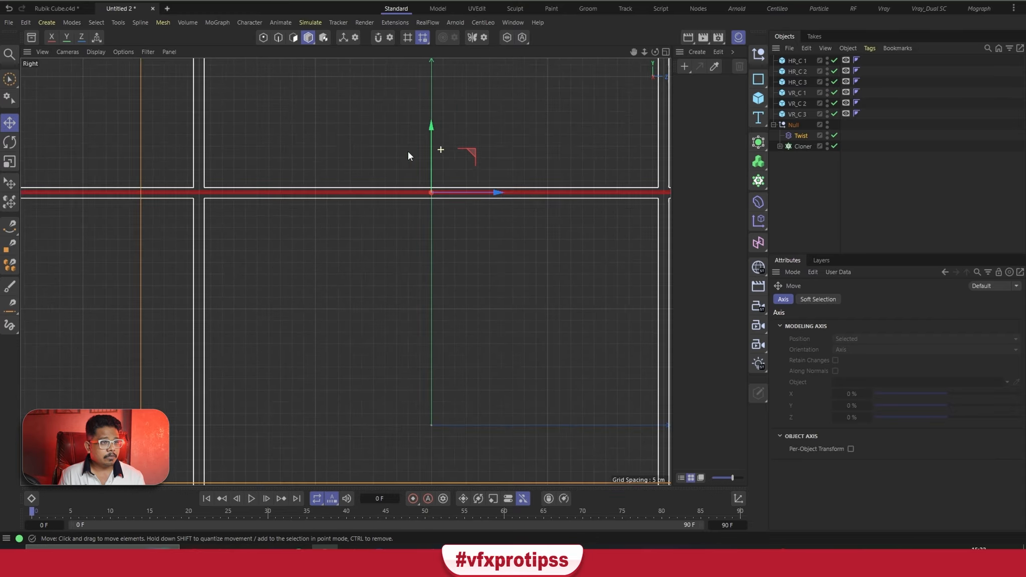
# Step: Check the Twist deformer's vertical position in its coordinates and its placement against the whole cube
pyautogui.click(800, 136)
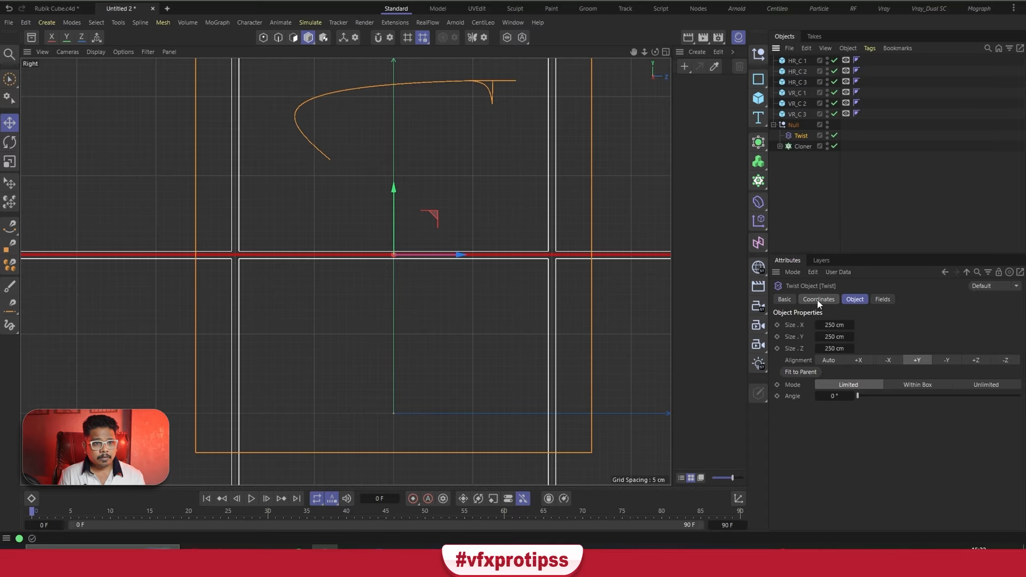
pyautogui.click(818, 300)
pyautogui.moveTo(823, 352); pyautogui.dragTo(823, 354)
pyautogui.scroll(-5, 400, 271)
pyautogui.click(801, 135)
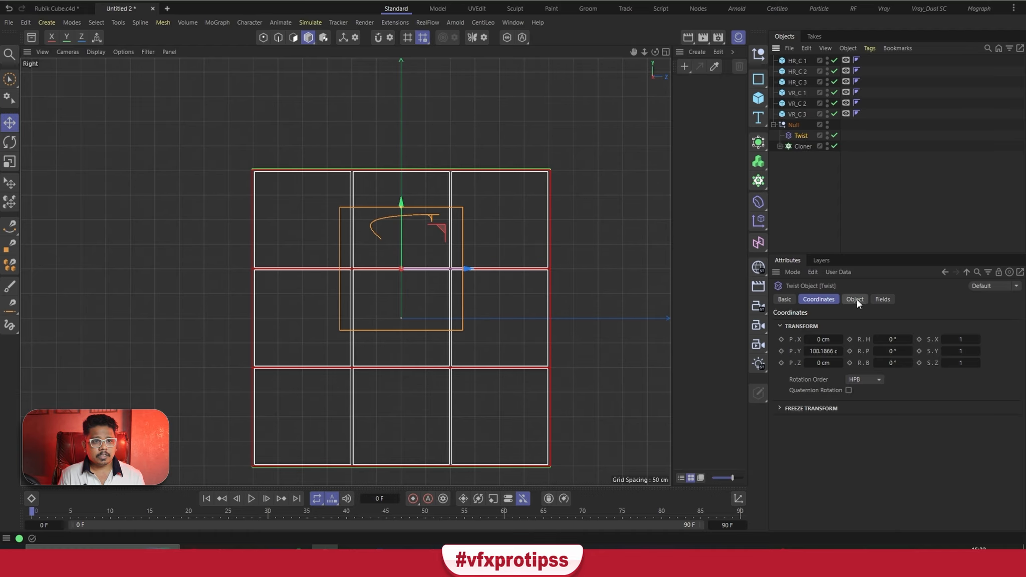
# Step: Set the Twist deformer's angle to 47° and its Y size to 0 cm
pyautogui.click(855, 300)
pyautogui.moveTo(858, 396); pyautogui.dragTo(874, 391)
pyautogui.middleClick(319, 199)
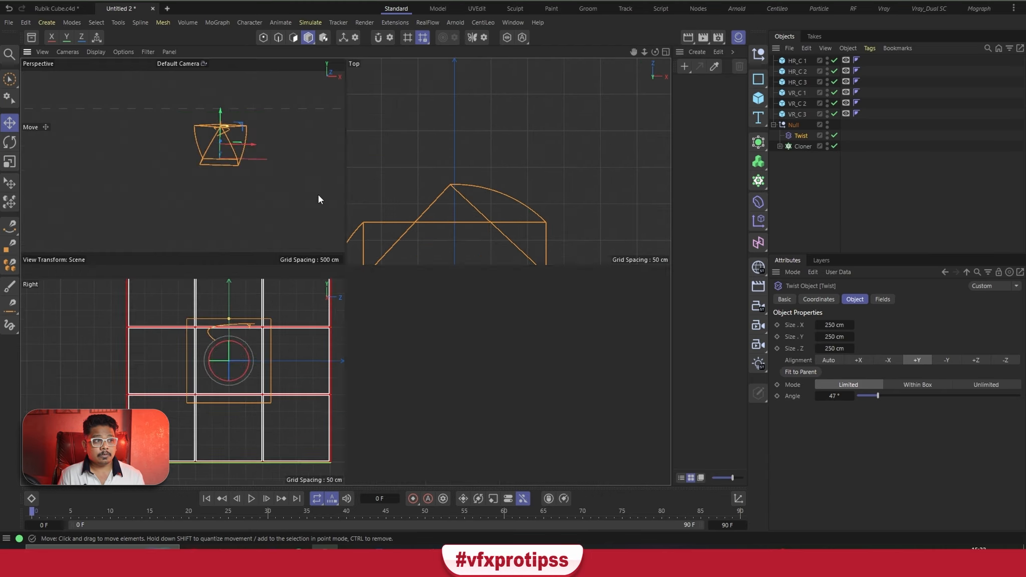
pyautogui.middleClick(319, 199)
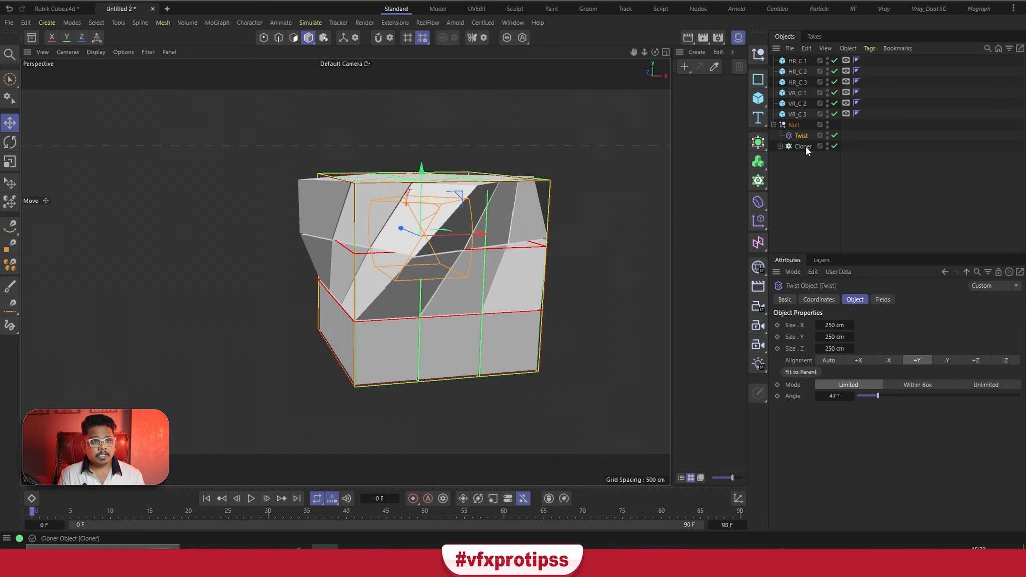
pyautogui.moveTo(834, 337); pyautogui.dragTo(805, 337)
pyautogui.doubleClick(834, 337)
pyautogui.write('0')
pyautogui.press('Return')
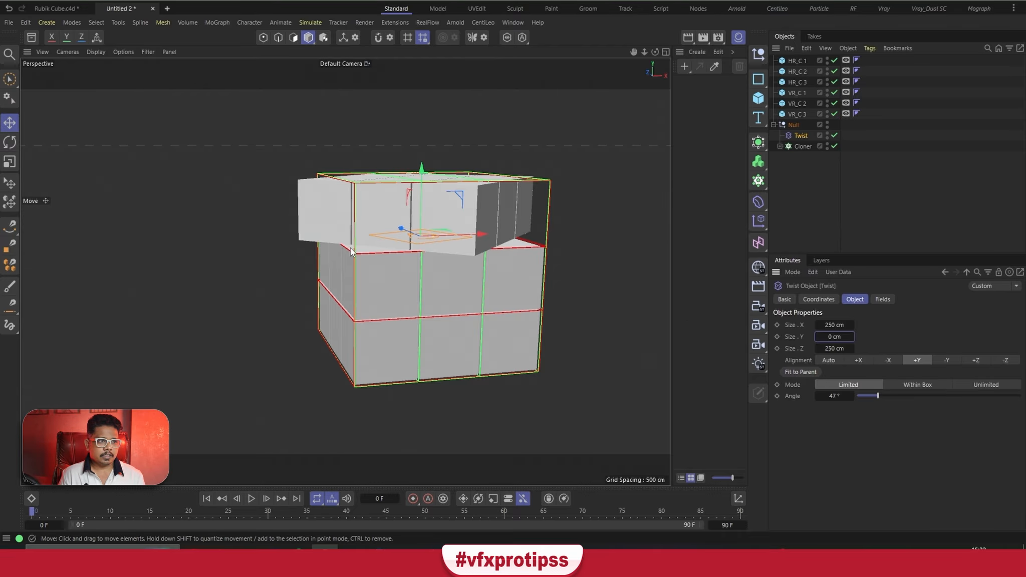
# Step: Inspect the rotated top row from several views and reset the Twist deformer's angle to 0°
pyautogui.keyDown('alt'); pyautogui.moveTo(350, 249); pyautogui.dragTo(439, 254); pyautogui.keyUp('alt')
pyautogui.middleClick(362, 346)
pyautogui.middleClick(312, 332)
pyautogui.middleClick(304, 323)
pyautogui.middleClick(269, 182)
pyautogui.keyDown('alt'); pyautogui.moveTo(262, 173); pyautogui.dragTo(451, 281); pyautogui.keyUp('alt')
pyautogui.moveTo(877, 396)
pyautogui.mouseDown()
pyautogui.moveTo(945, 398)
pyautogui.moveTo(846, 393)
pyautogui.moveTo(945, 391)
pyautogui.moveTo(872, 405)
pyautogui.moveTo(858, 395)
pyautogui.mouseUp()
# Step: Rename the Twist deformer as HR_R_1
pyautogui.doubleClick(800, 135)
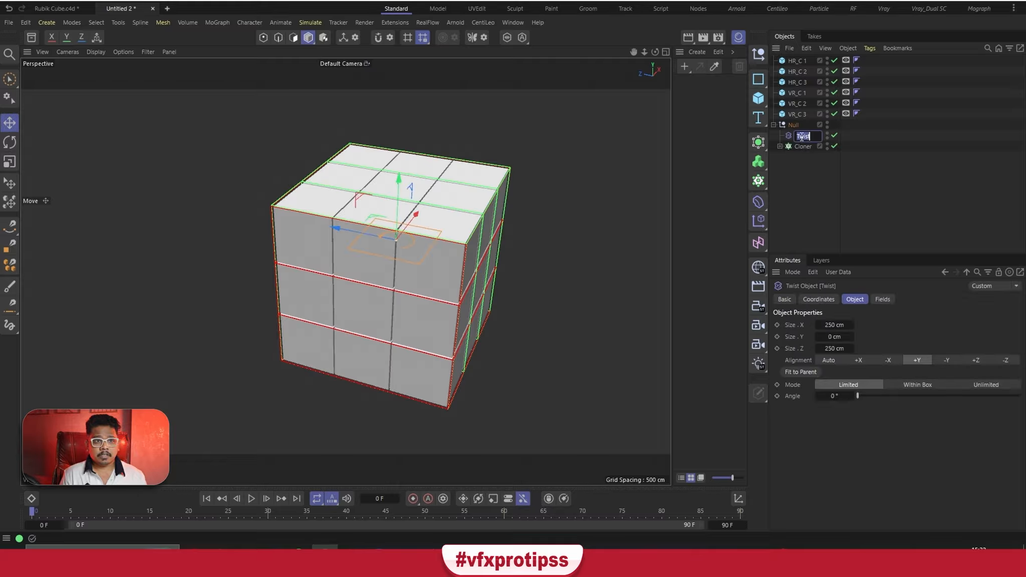
pyautogui.write('HR')
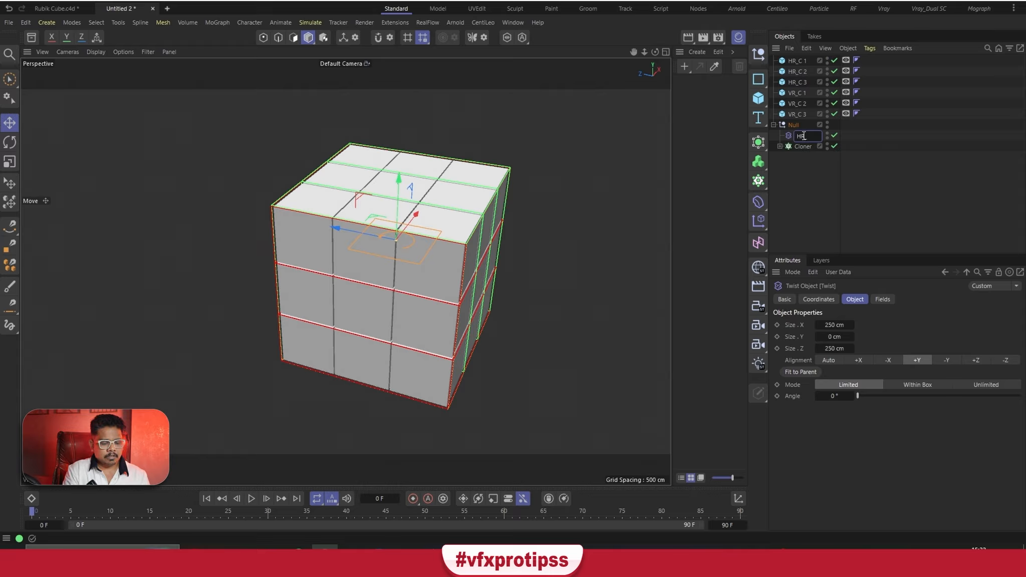
pyautogui.write('_R')
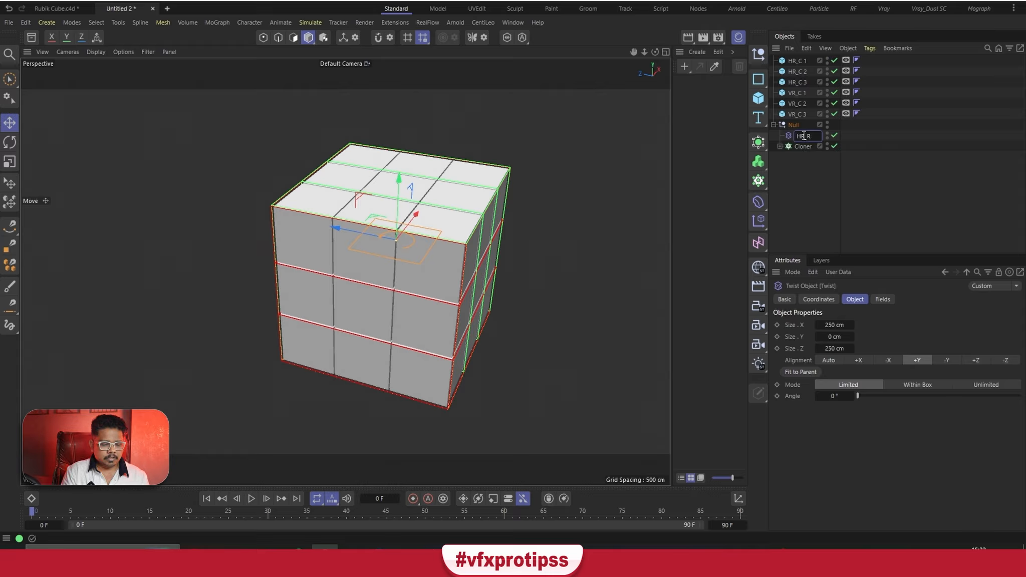
pyautogui.write('_1')
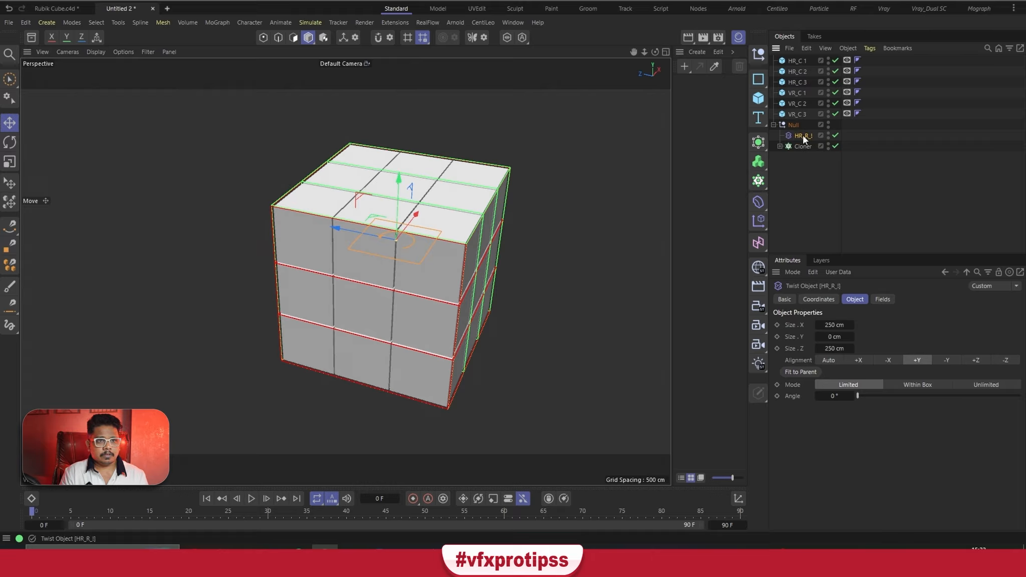
pyautogui.press('Return')
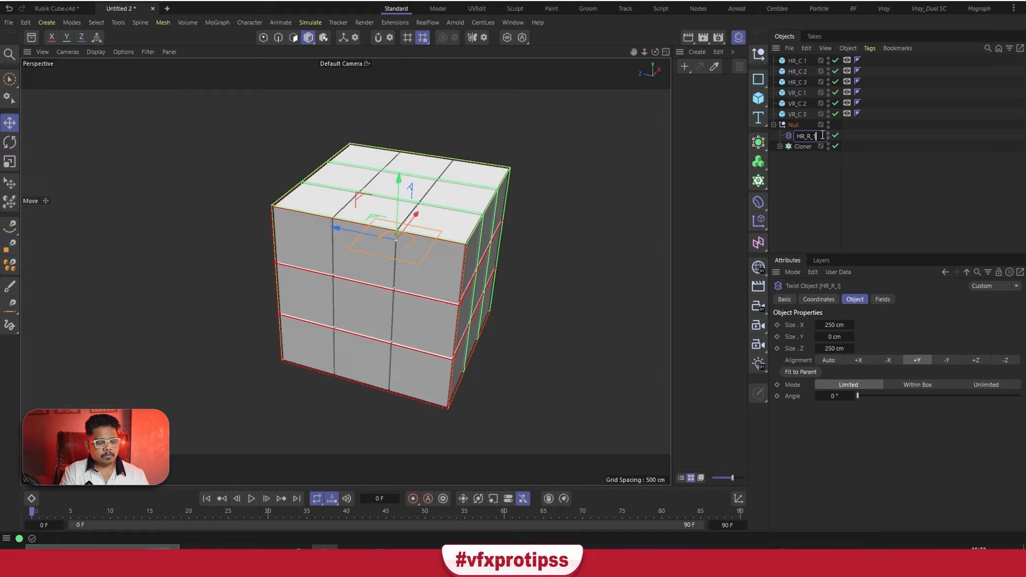
# Step: Duplicate the HR_R_1 Twist deformer and move the copy down to the lower edge of the middle row in the Right view
pyautogui.hotkey('ctrl', 'c')
pyautogui.hotkey('ctrl', 'v')
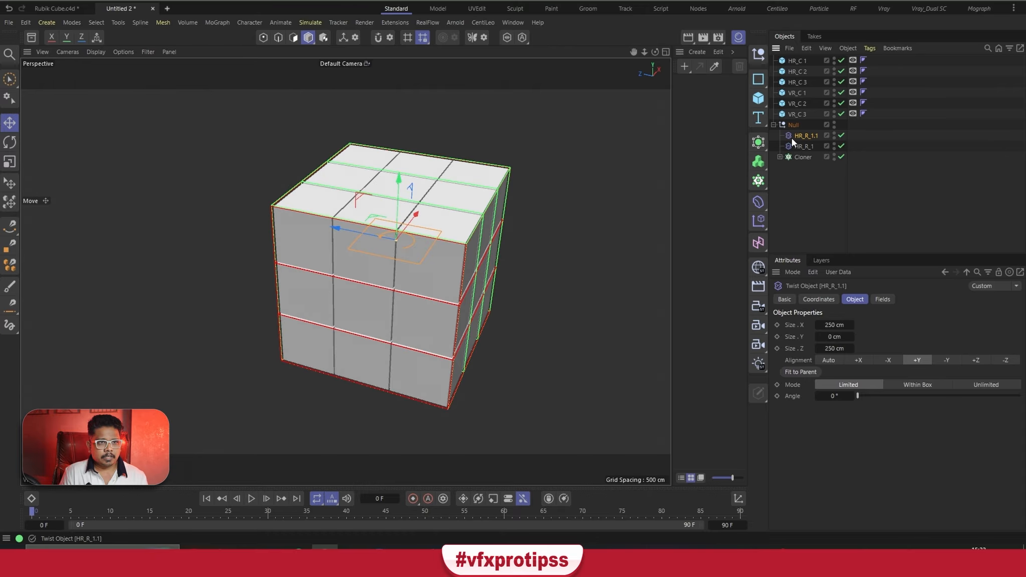
pyautogui.middleClick(416, 309)
pyautogui.middleClick(254, 343)
pyautogui.scroll(3, 386, 285)
pyautogui.keyDown('alt'); pyautogui.moveTo(415, 231); pyautogui.dragTo(412, 144, button='middle'); pyautogui.keyUp('alt')
pyautogui.moveTo(410, 123); pyautogui.dragTo(438, 276)
pyautogui.scroll(7, 396, 346)
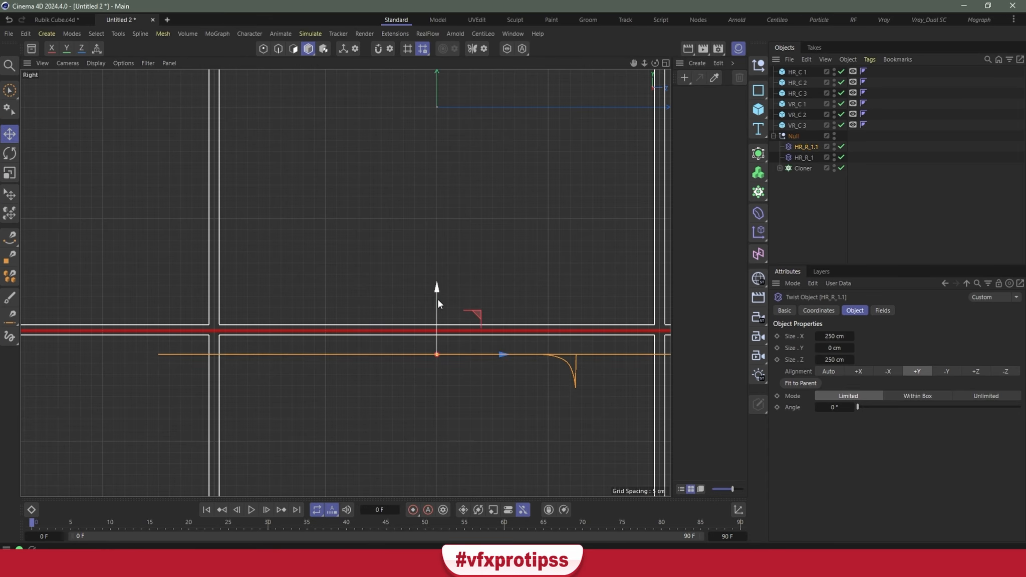
pyautogui.scroll(-7, 412, 335)
pyautogui.keyDown('alt'); pyautogui.moveTo(458, 253); pyautogui.dragTo(453, 141, button='middle'); pyautogui.keyUp('alt')
# Step: Duplicate the second Twist deformer down to the cube's lower edge and name the two copies HR_R_2 and HR_R_3
pyautogui.keyDown('ctrl'); pyautogui.moveTo(420, 159); pyautogui.dragTo(422, 314); pyautogui.keyUp('ctrl')
pyautogui.moveTo(805, 179); pyautogui.dragTo(865, 166)
pyautogui.doubleClick(806, 157)
pyautogui.write('2')
pyautogui.doubleClick(806, 147)
pyautogui.write('3')
# Step: Try twisting the lower rows in the perspective view with HR_R_2 and HR_R_3, setting HR_R_3's angle to 78°
pyautogui.click(804, 157)
pyautogui.middleClick(431, 267)
pyautogui.middleClick(311, 240)
pyautogui.keyDown('alt'); pyautogui.moveTo(485, 302); pyautogui.dragTo(443, 285); pyautogui.keyUp('alt')
pyautogui.moveTo(859, 406); pyautogui.dragTo(893, 405)
pyautogui.click(804, 146)
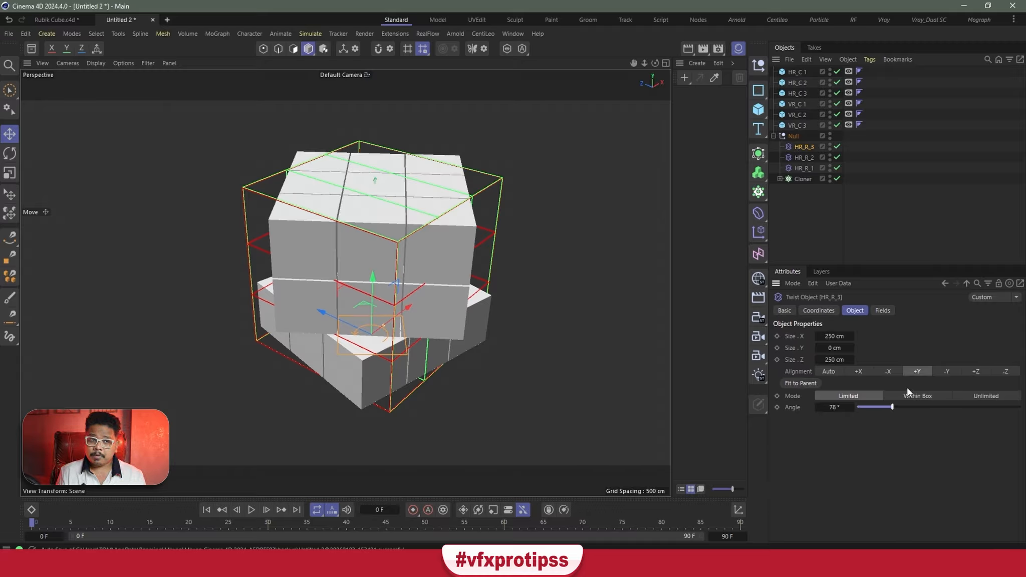
# Step: Disable and re-enable HR_R_3 and HR_R_2 to compare their effect, and reset both angles to 0°
pyautogui.click(837, 148)
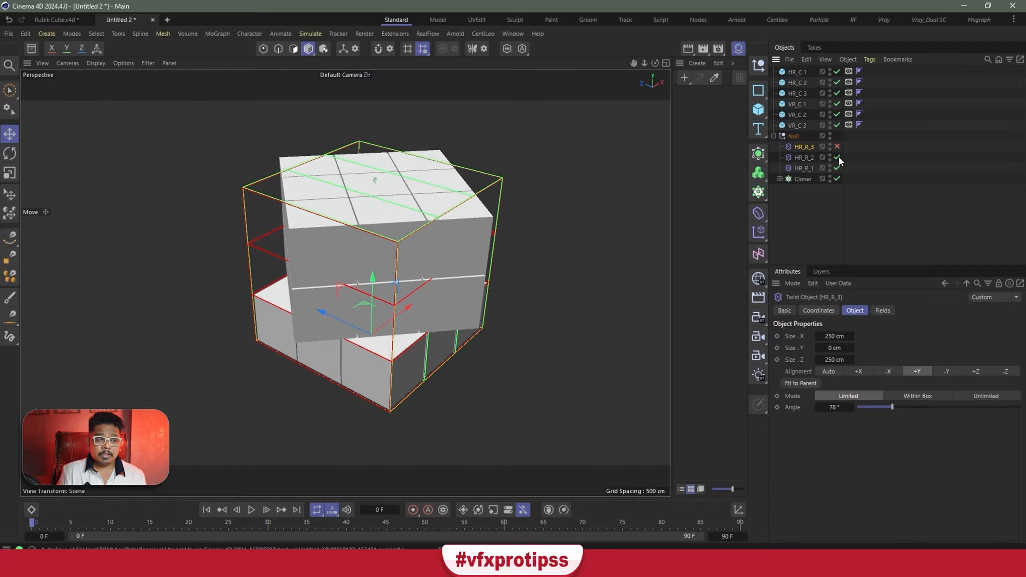
pyautogui.click(837, 158)
pyautogui.click(837, 147)
pyautogui.click(837, 157)
pyautogui.keyDown('ctrl'); pyautogui.click(805, 158); pyautogui.keyUp('ctrl')
pyautogui.moveTo(891, 407); pyautogui.dragTo(852, 408)
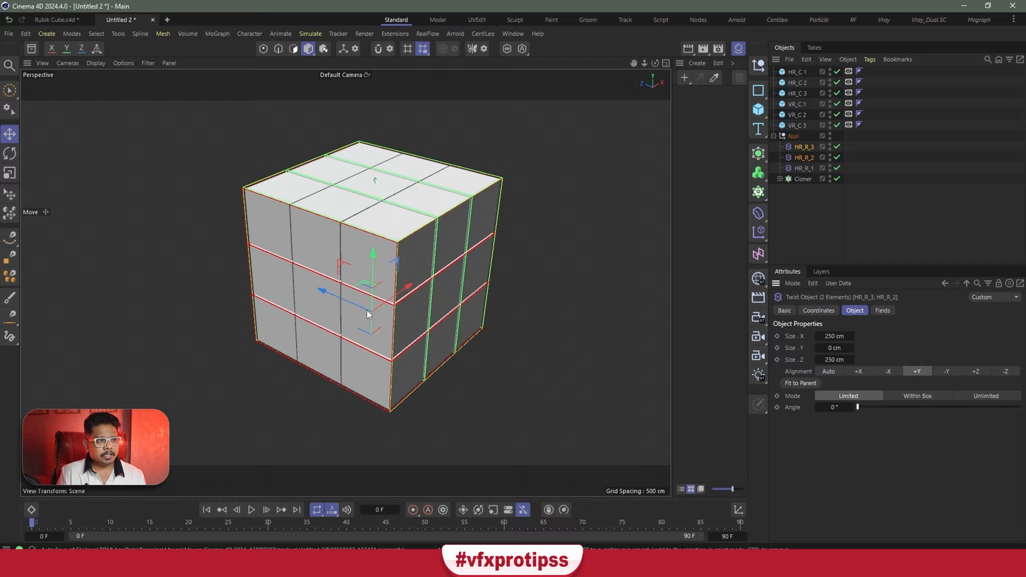
# Step: Check which row each horizontal guide cube covers in the Right view and rename the top-row guide cube as HR_C 1
pyautogui.middleClick(257, 331)
pyautogui.middleClick(217, 400)
pyautogui.scroll(-5, 396, 281)
pyautogui.scroll(3, 401, 271)
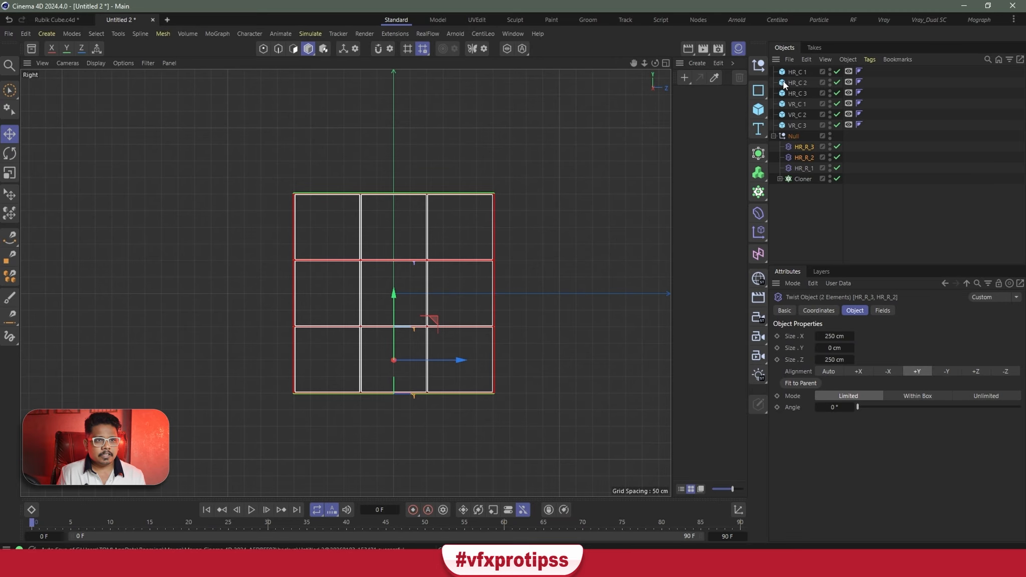
pyautogui.click(796, 71)
pyautogui.scroll(1, 421, 352)
pyautogui.click(797, 83)
pyautogui.click(800, 94)
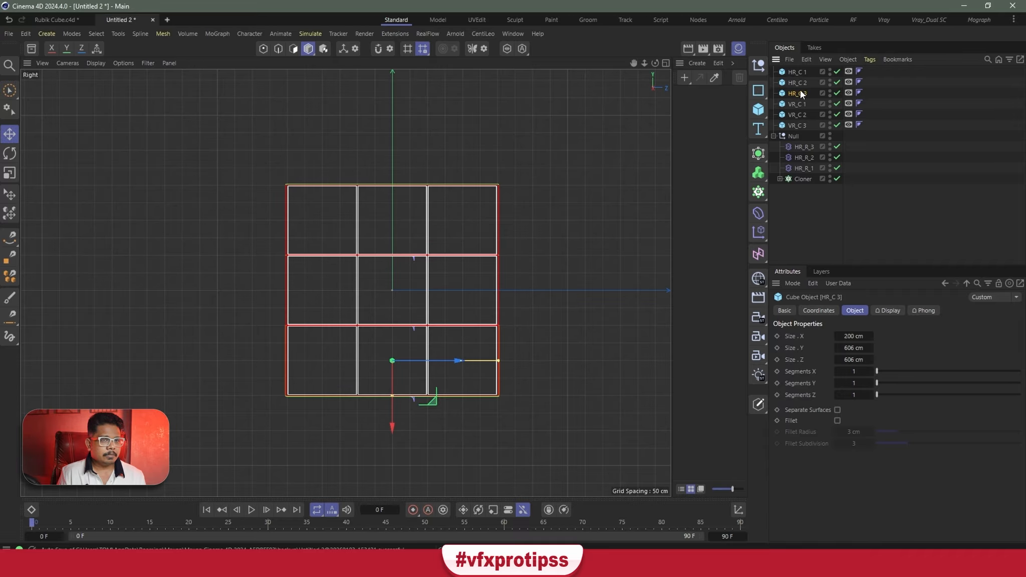
pyautogui.doubleClick(801, 83)
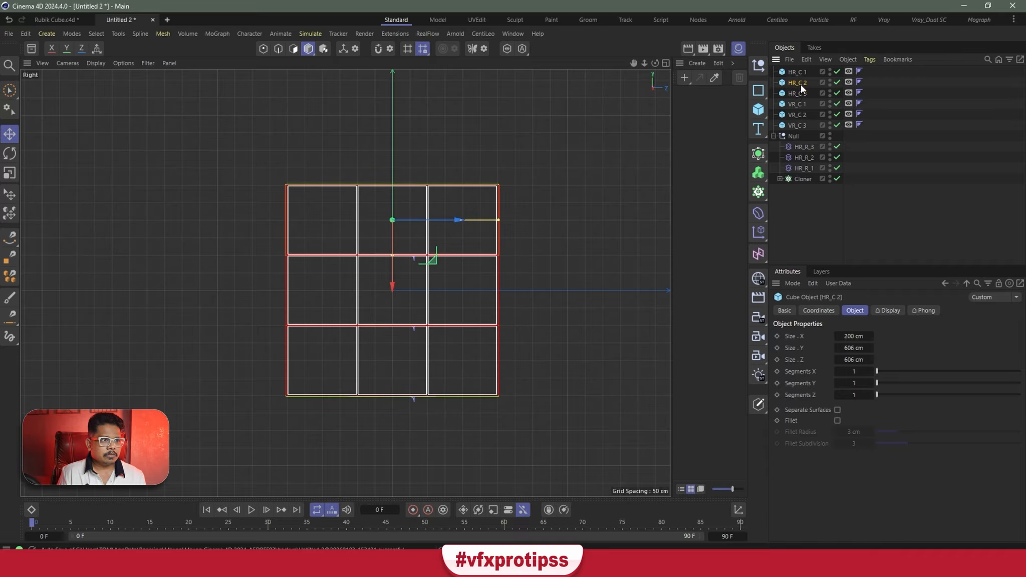
pyautogui.click(812, 83)
pyautogui.press('Return')
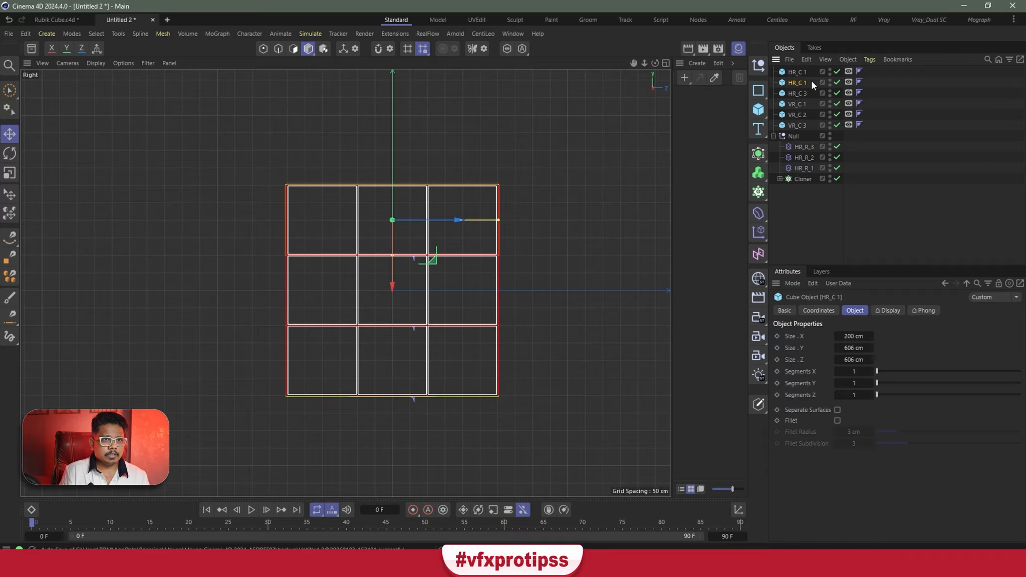
# Step: Rename the middle-row guide cube as HR_C 2 and list it below HR_C 1
pyautogui.doubleClick(803, 73)
pyautogui.click(813, 73)
pyautogui.press('BackSpace')
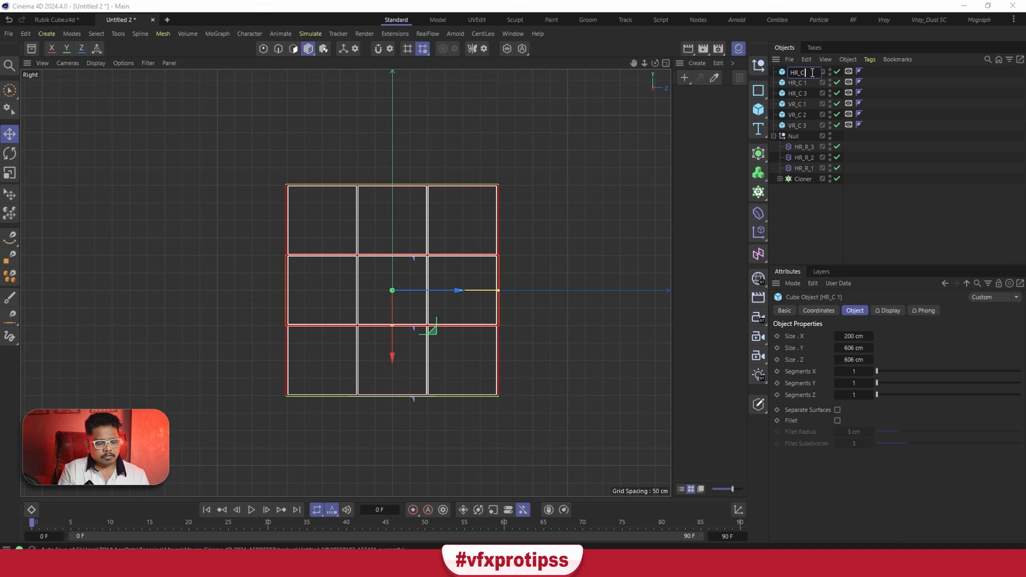
pyautogui.write('2')
pyautogui.press('Return')
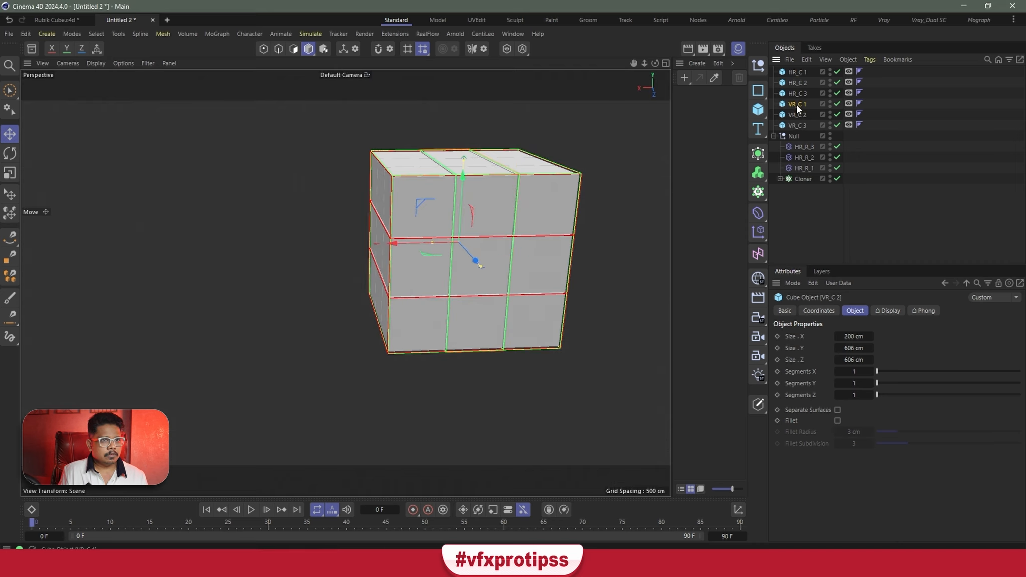
# Step: Check the placement of the VR_C 1 guide cube on the whole cube from several angles
pyautogui.click(796, 104)
pyautogui.keyDown('alt'); pyautogui.moveTo(451, 250); pyautogui.dragTo(448, 226); pyautogui.keyUp('alt')
pyautogui.middleClick(241, 207)
pyautogui.middleClick(242, 207)
pyautogui.keyDown('alt'); pyautogui.moveTo(448, 226); pyautogui.dragTo(399, 222, button='middle'); pyautogui.keyUp('alt')
pyautogui.keyDown('alt'); pyautogui.moveTo(400, 222); pyautogui.dragTo(456, 222); pyautogui.keyUp('alt')
pyautogui.click(873, 180)
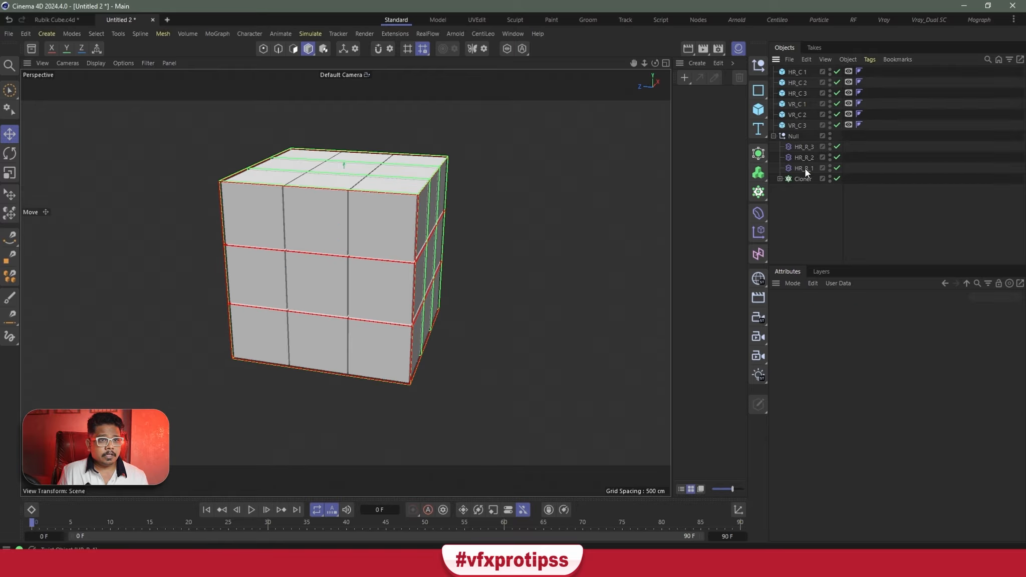
# Step: Add the HR_C 1 guide cube as a field on the HR_R_1 Twist deformer and set its mode to Volume
pyautogui.click(803, 168)
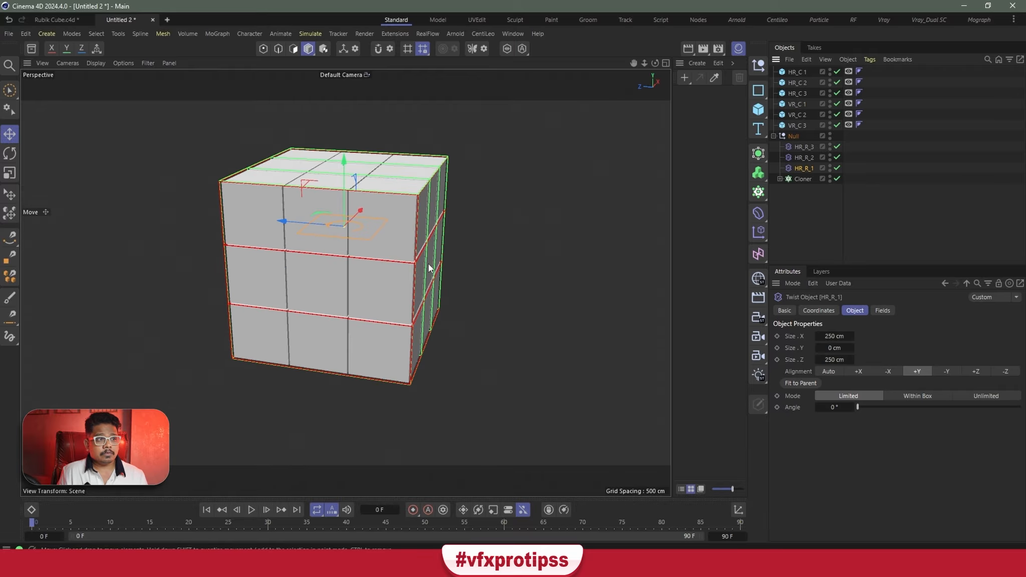
pyautogui.click(882, 310)
pyautogui.moveTo(797, 72); pyautogui.dragTo(822, 368)
pyautogui.click(806, 361)
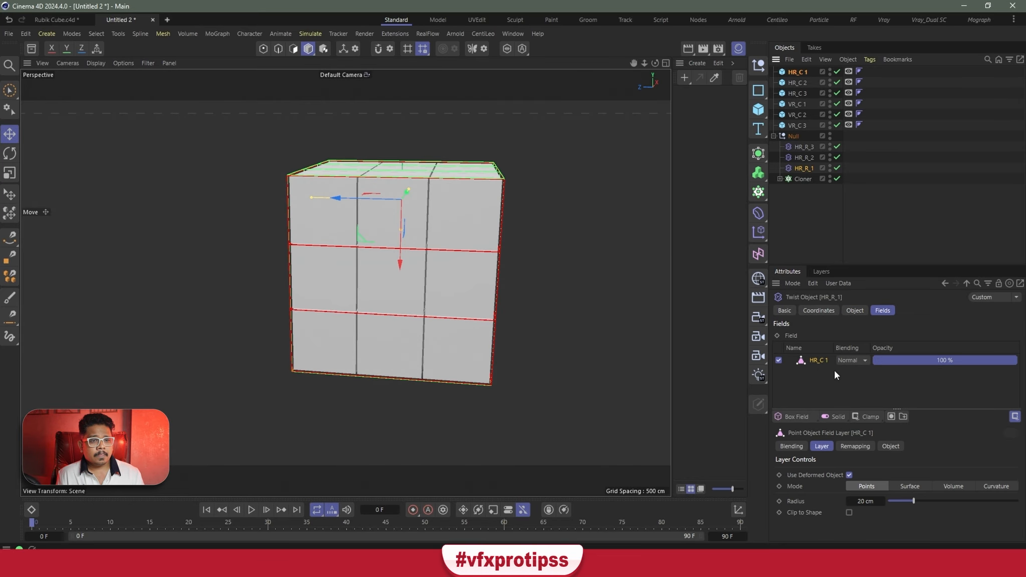
pyautogui.click(953, 486)
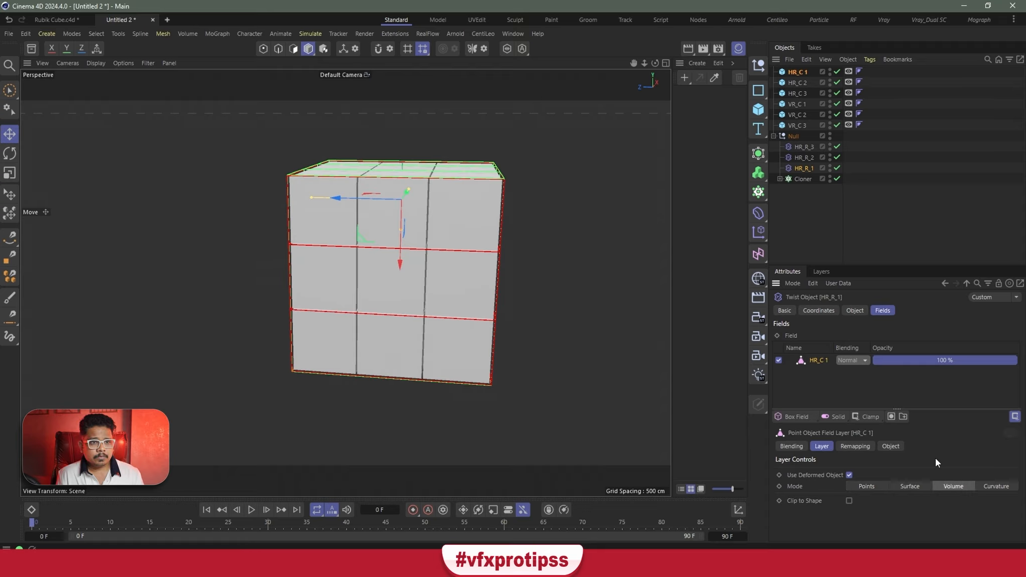
# Step: Add the HR_C 2 guide cube as a field on the HR_R_2 Twist deformer and set its mode to Volume
pyautogui.click(806, 158)
pyautogui.moveTo(796, 82); pyautogui.dragTo(816, 374)
pyautogui.click(824, 363)
pyautogui.click(945, 487)
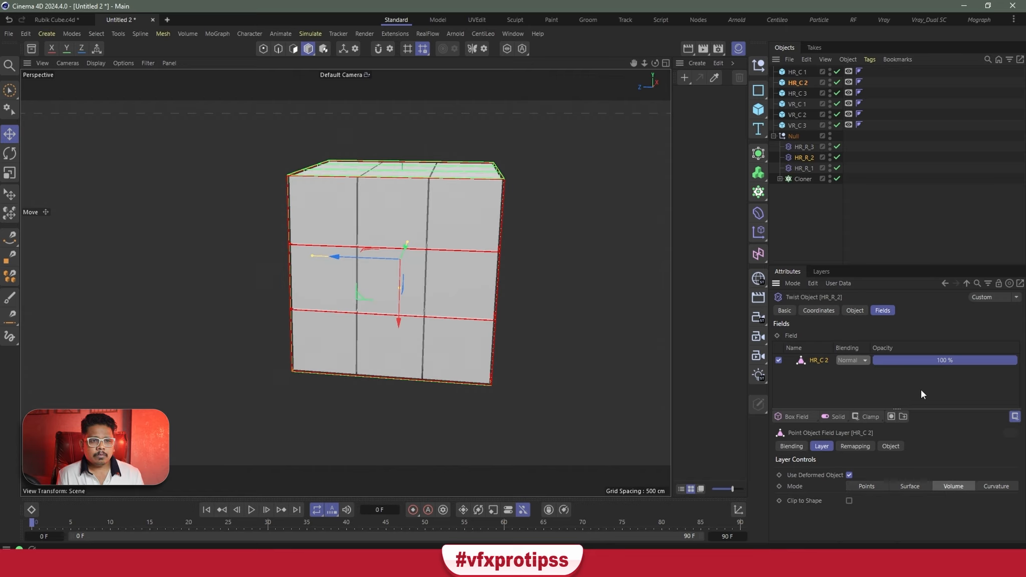
# Step: Add the HR_C 3 guide cube as a field on the HR_R_3 Twist deformer and set its mode to Volume
pyautogui.click(804, 146)
pyautogui.moveTo(799, 93); pyautogui.dragTo(814, 370)
pyautogui.click(815, 359)
pyautogui.click(957, 485)
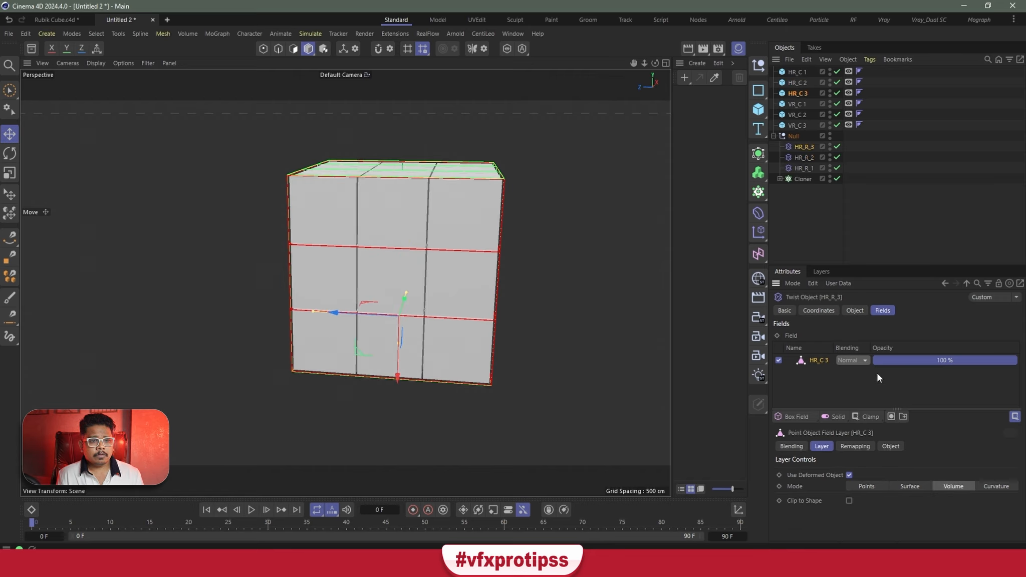
# Step: Test rotating the rows with HR_R_3, HR_R_2 and HR_R_1, setting HR_R_1 to 55°, and reset all three angles to 0°
pyautogui.click(853, 310)
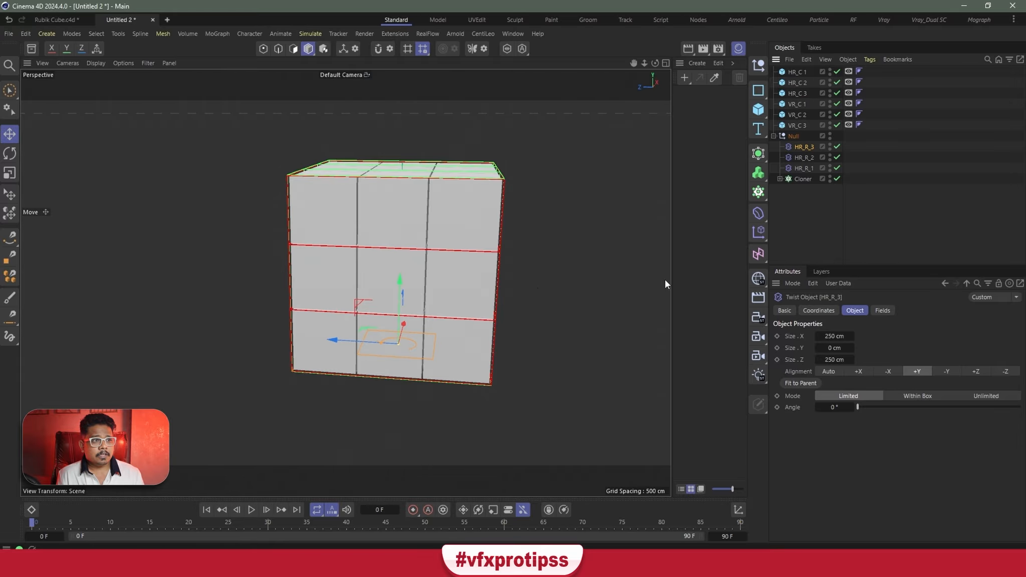
pyautogui.keyDown('alt'); pyautogui.moveTo(664, 284); pyautogui.dragTo(527, 286); pyautogui.keyUp('alt')
pyautogui.moveTo(858, 407); pyautogui.dragTo(883, 407)
pyautogui.click(803, 157)
pyautogui.click(804, 168)
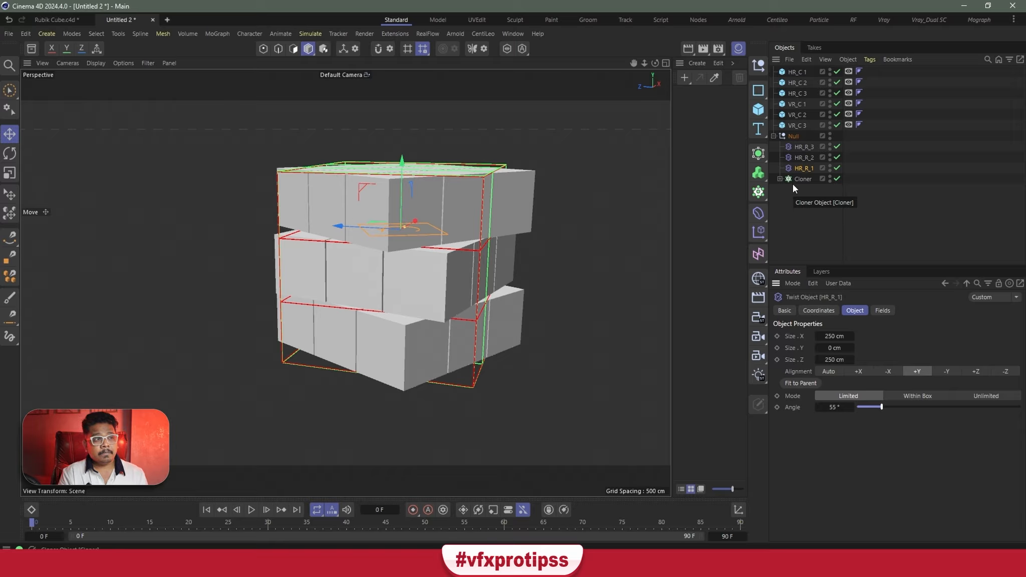
pyautogui.click(802, 147)
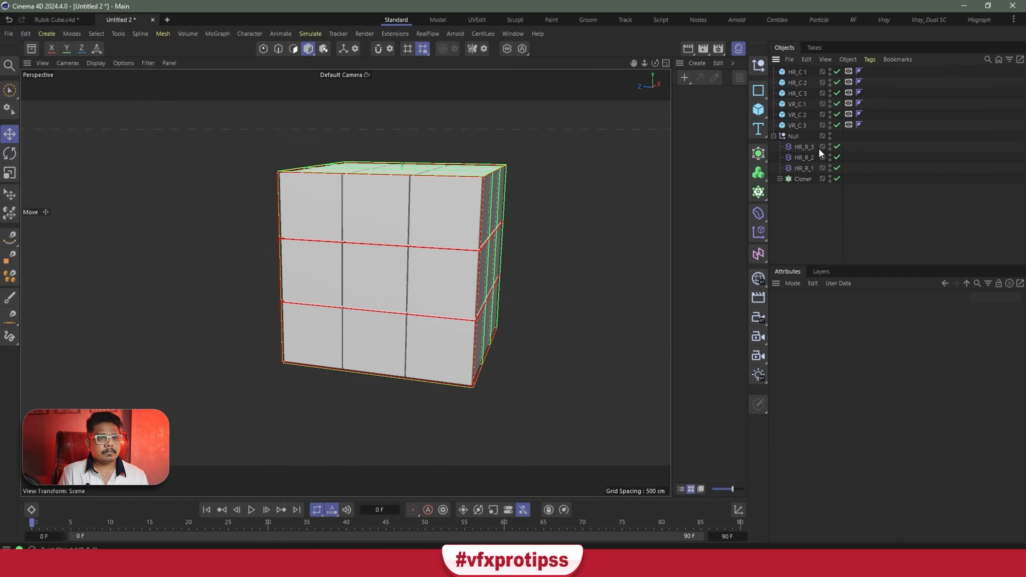
# Step: Duplicate the three Twist deformers HR_R_3, HR_R_2 and HR_R_1 together
pyautogui.click(804, 146)
pyautogui.keyDown('ctrl'); pyautogui.click(804, 167); pyautogui.keyUp('ctrl')
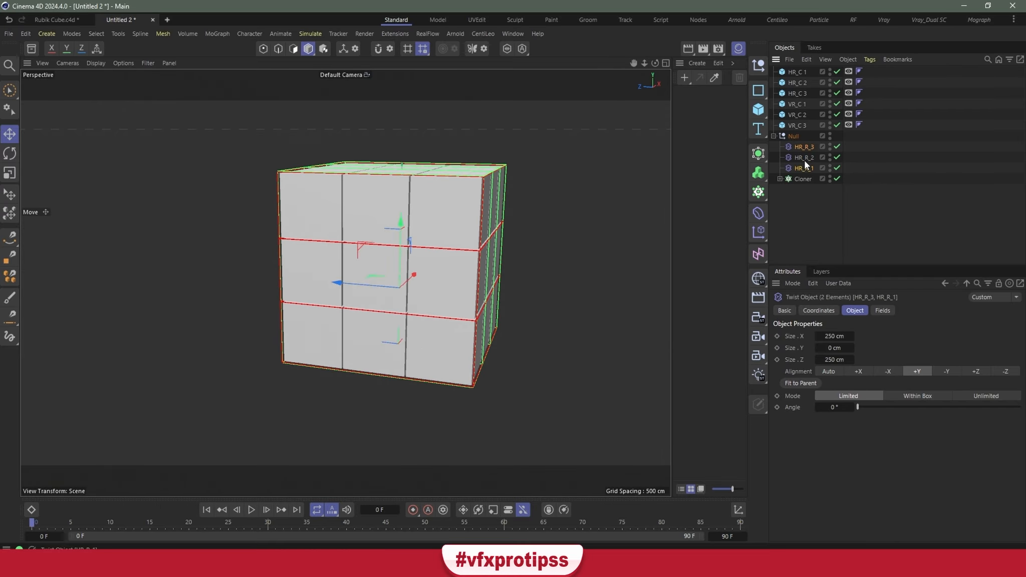
pyautogui.keyDown('ctrl'); pyautogui.click(805, 148); pyautogui.keyUp('ctrl')
pyautogui.hotkey('ctrl', 'c')
pyautogui.hotkey('ctrl', 'v')
# Step: Rename the three duplicated Twist deformers as VR_3, VR_2 and VR_1
pyautogui.click(785, 311)
pyautogui.click(864, 351)
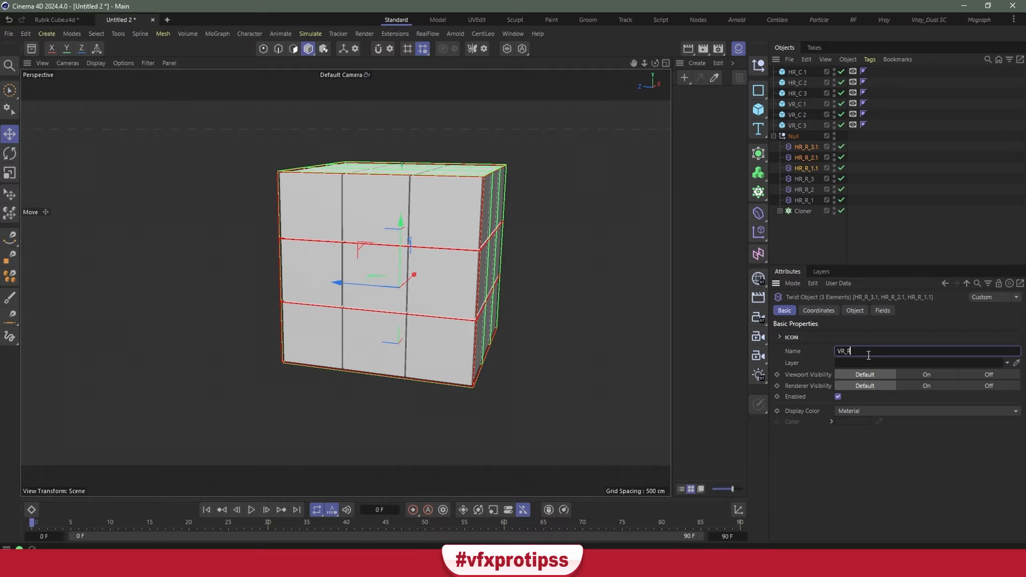
pyautogui.press('Return')
pyautogui.click(802, 148)
pyautogui.click(865, 353)
pyautogui.write('3')
pyautogui.click(801, 158)
pyautogui.click(860, 353)
pyautogui.write('2')
pyautogui.click(799, 168)
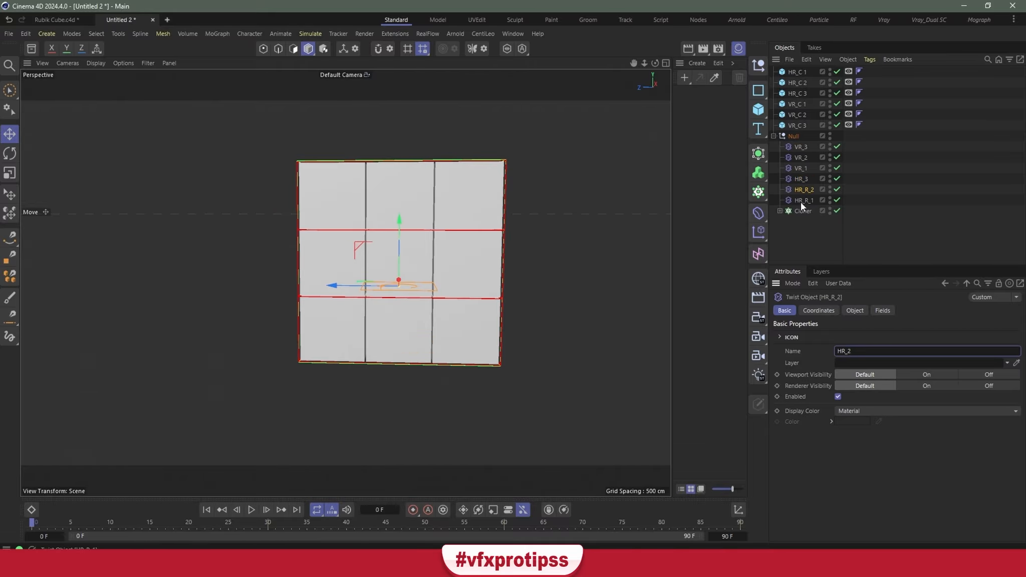
# Step: Rename the original Twist deformers as HR_3, HR_2 and HR_1
pyautogui.click(803, 200)
pyautogui.doubleClick(852, 352)
pyautogui.write('HR_1')
pyautogui.press('Return')
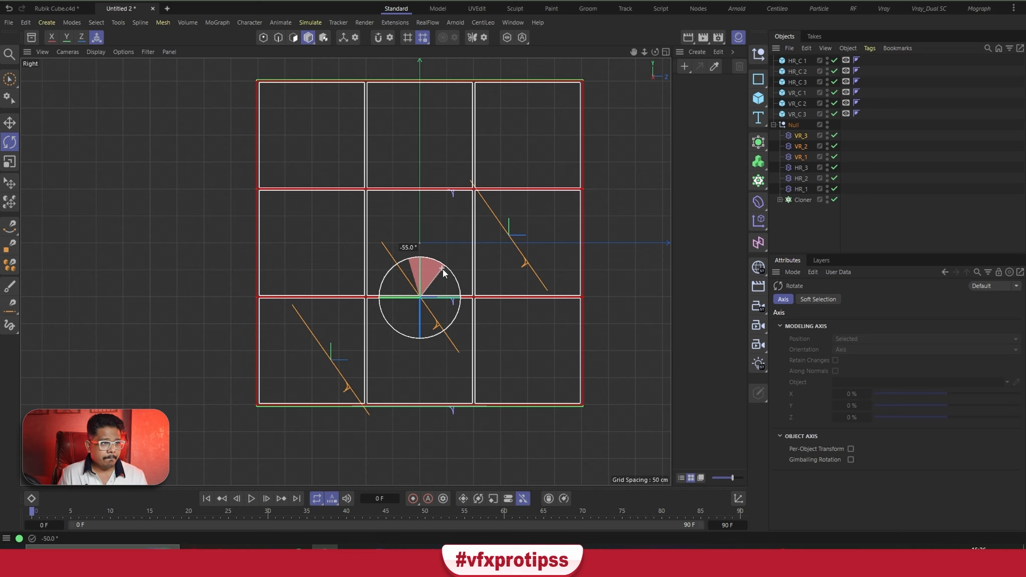
# Step: Rotate VR_3, VR_2 and VR_1 together until they stand vertically in the Right view and move them up to the cube's centre
pyautogui.moveTo(441, 284)
pyautogui.mouseDown()
pyautogui.moveTo(452, 306)
pyautogui.moveTo(450, 295)
pyautogui.mouseUp()
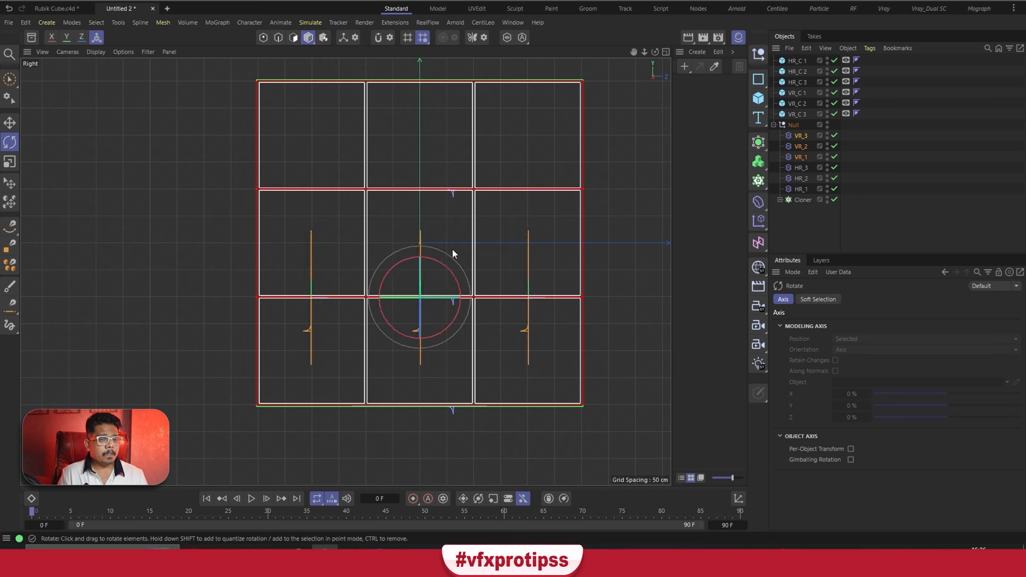
pyautogui.press('e')
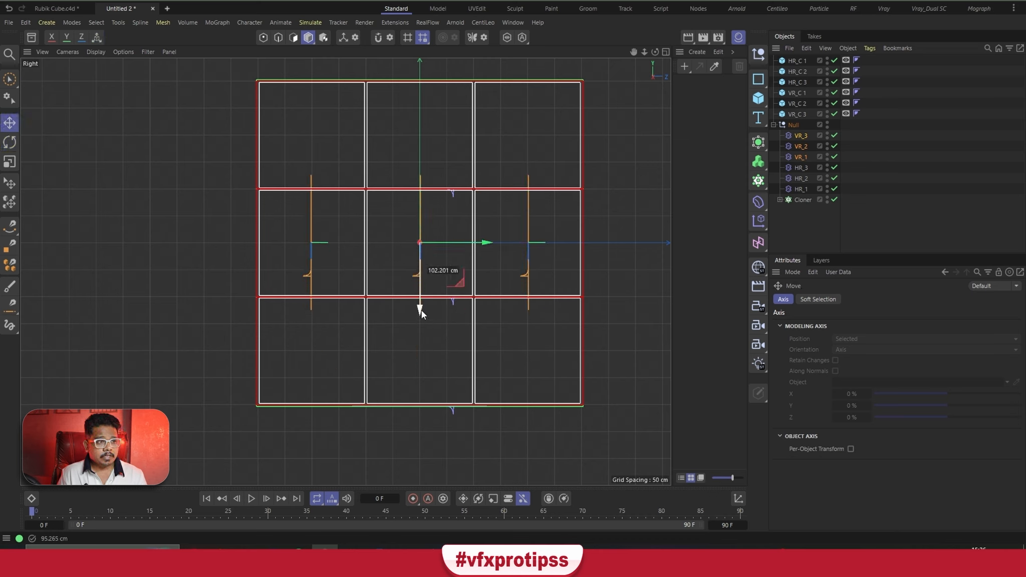